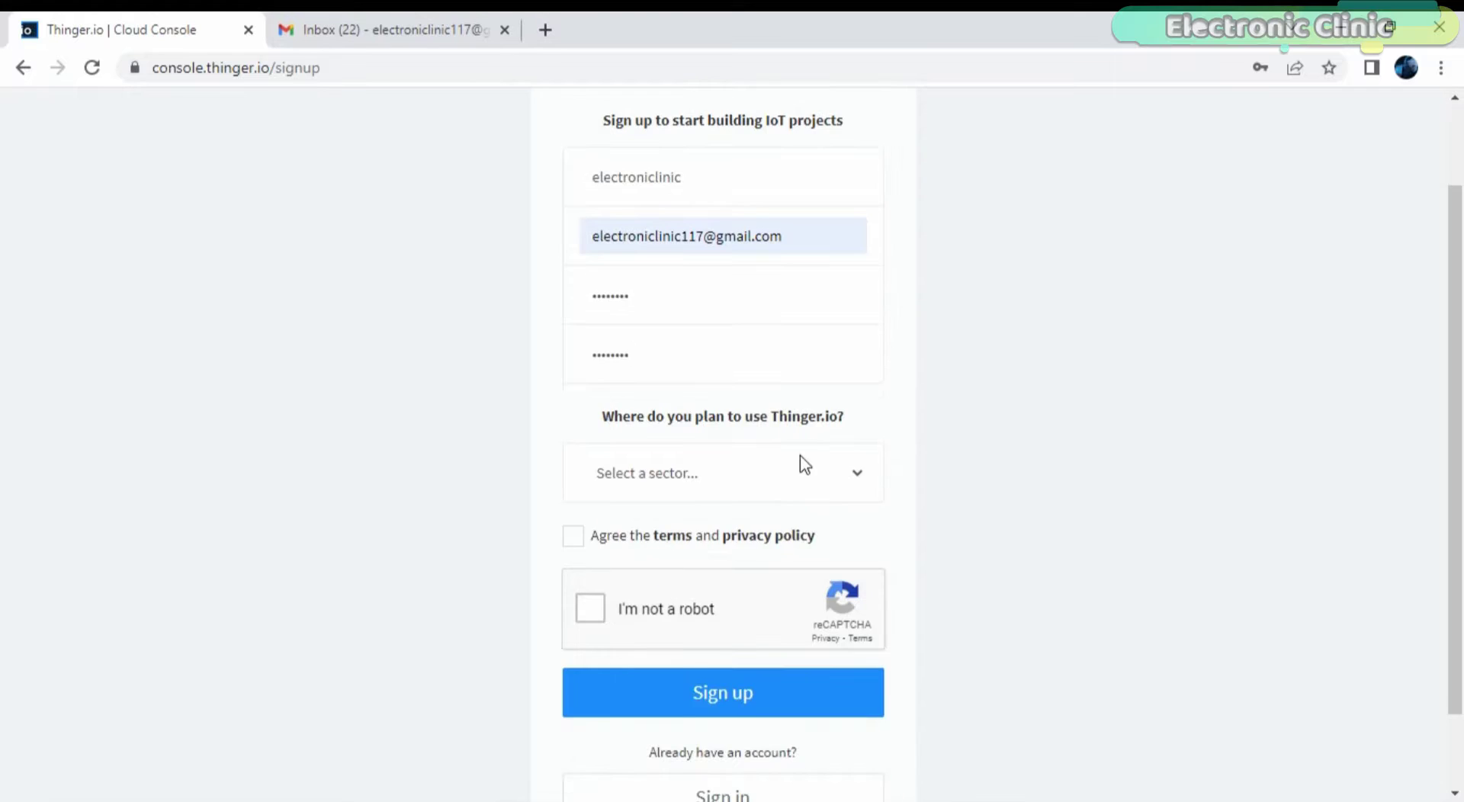
Choose Education as the sector, agree to the terms and pass the reCAPTCHA check.
left_click(692, 711)
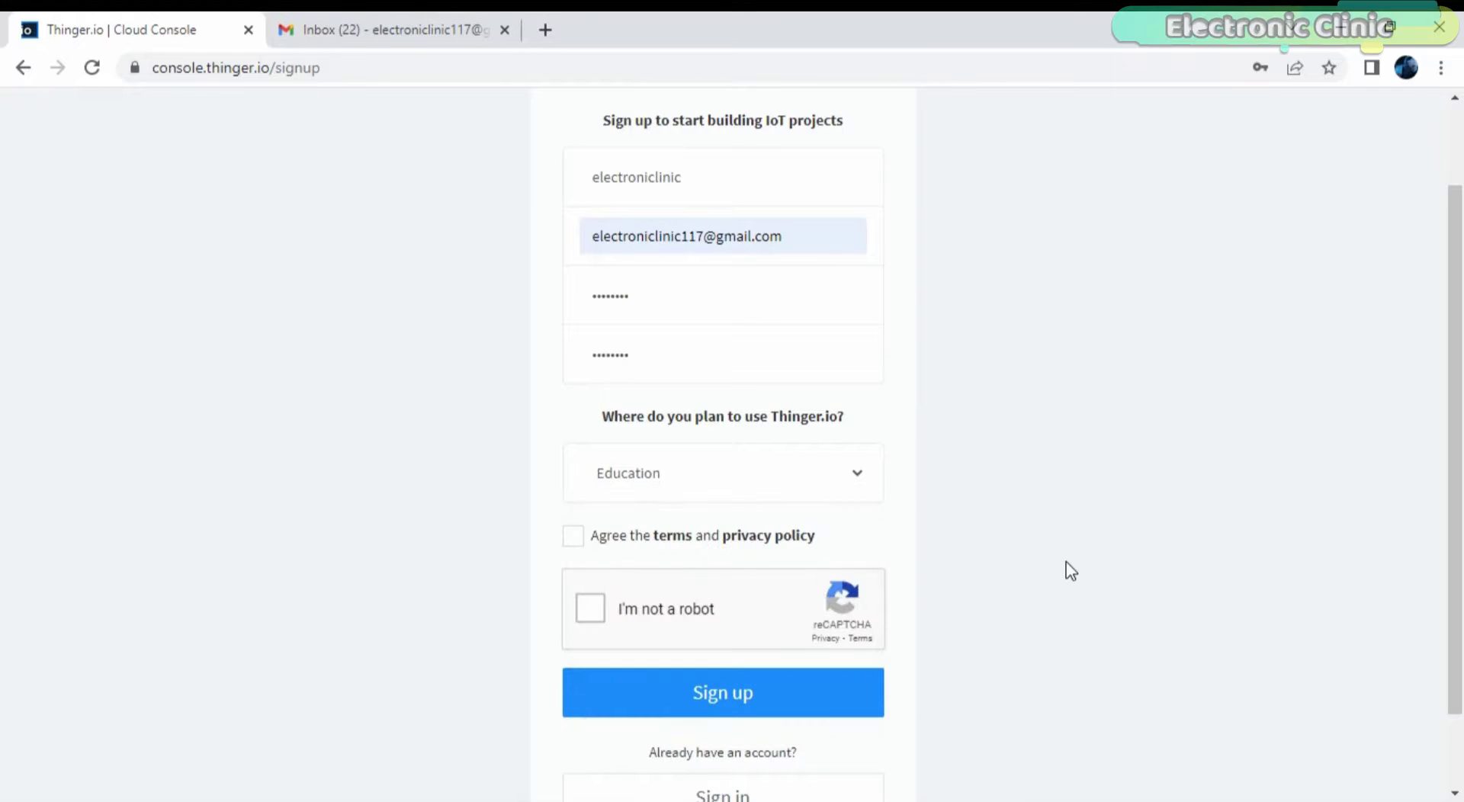
left_click(578, 540)
left_click(590, 608)
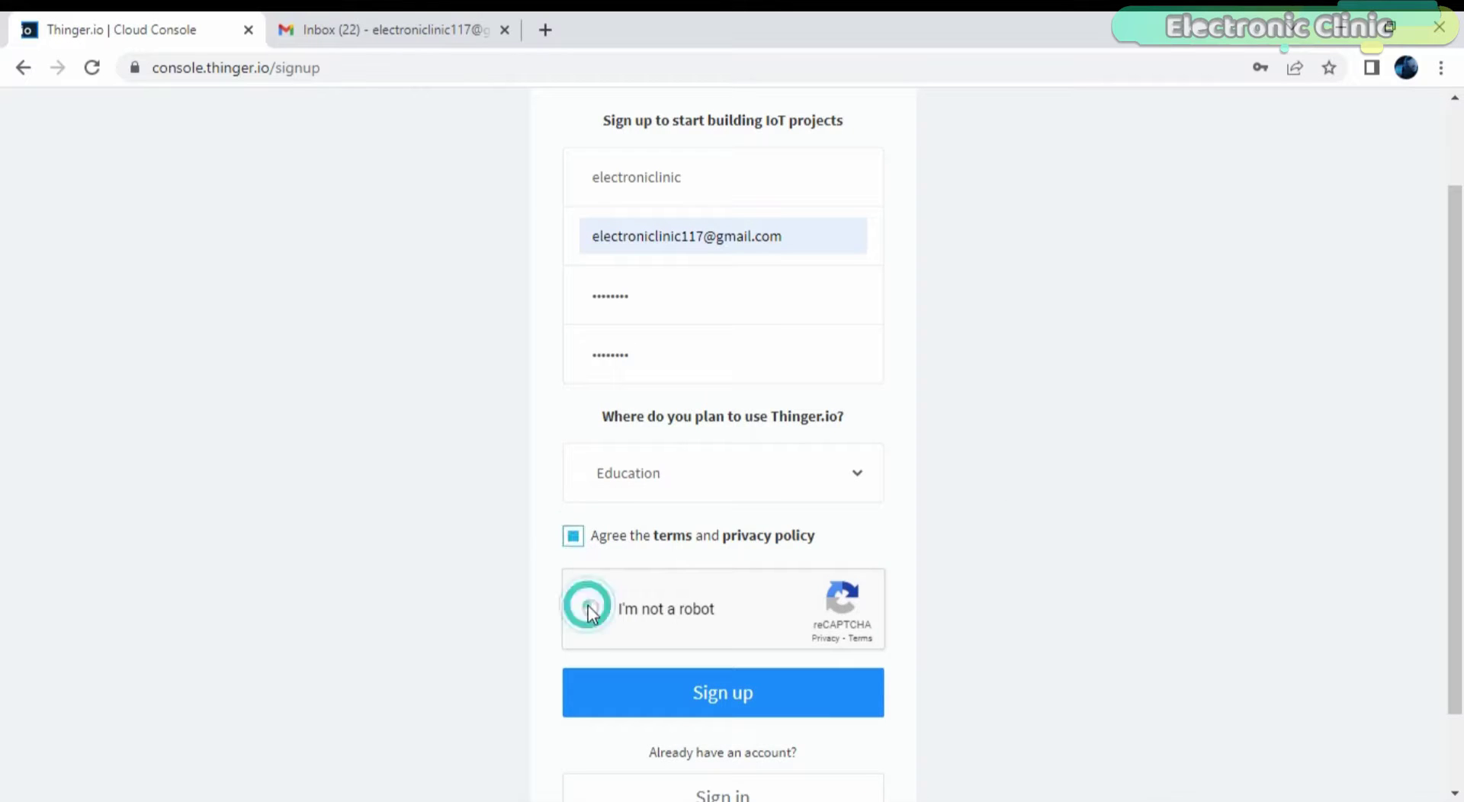
scroll(797, 618, "down", 1)
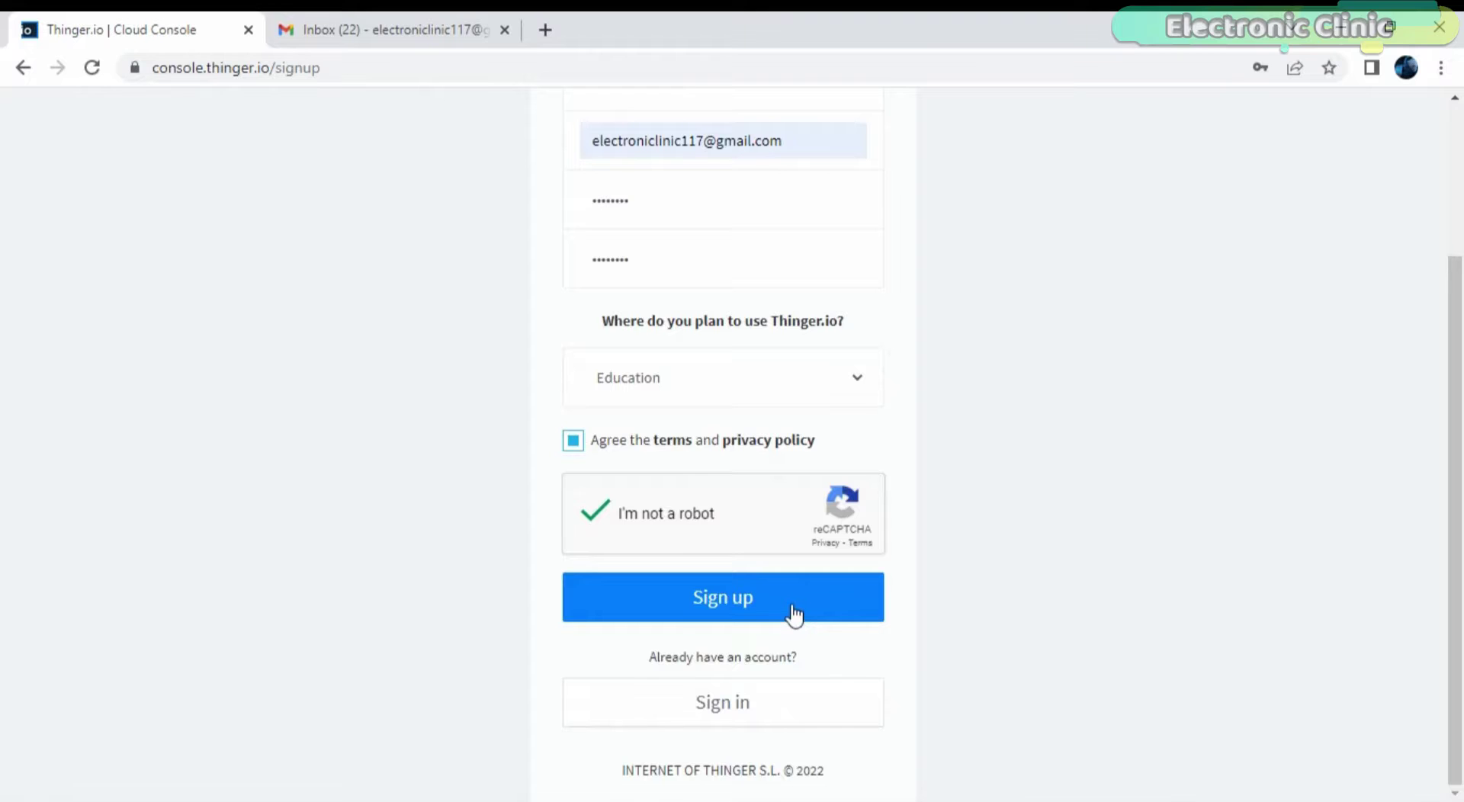
scroll(789, 611, "up", 2)
scroll(778, 778, "down", 1)
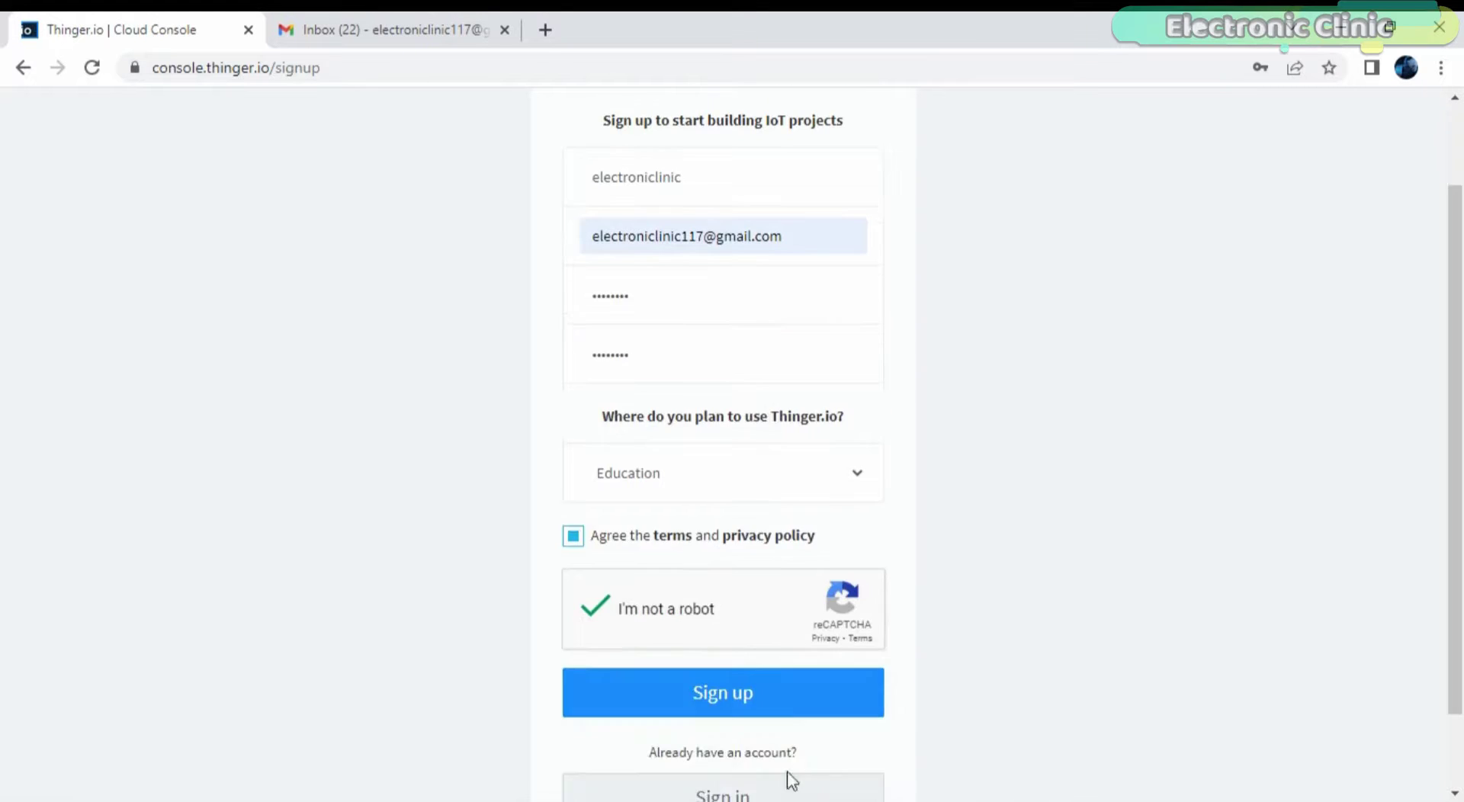
Submit the sign-up, try logging in, then go to the Gmail inbox to verify the e-mail.
left_click(793, 701)
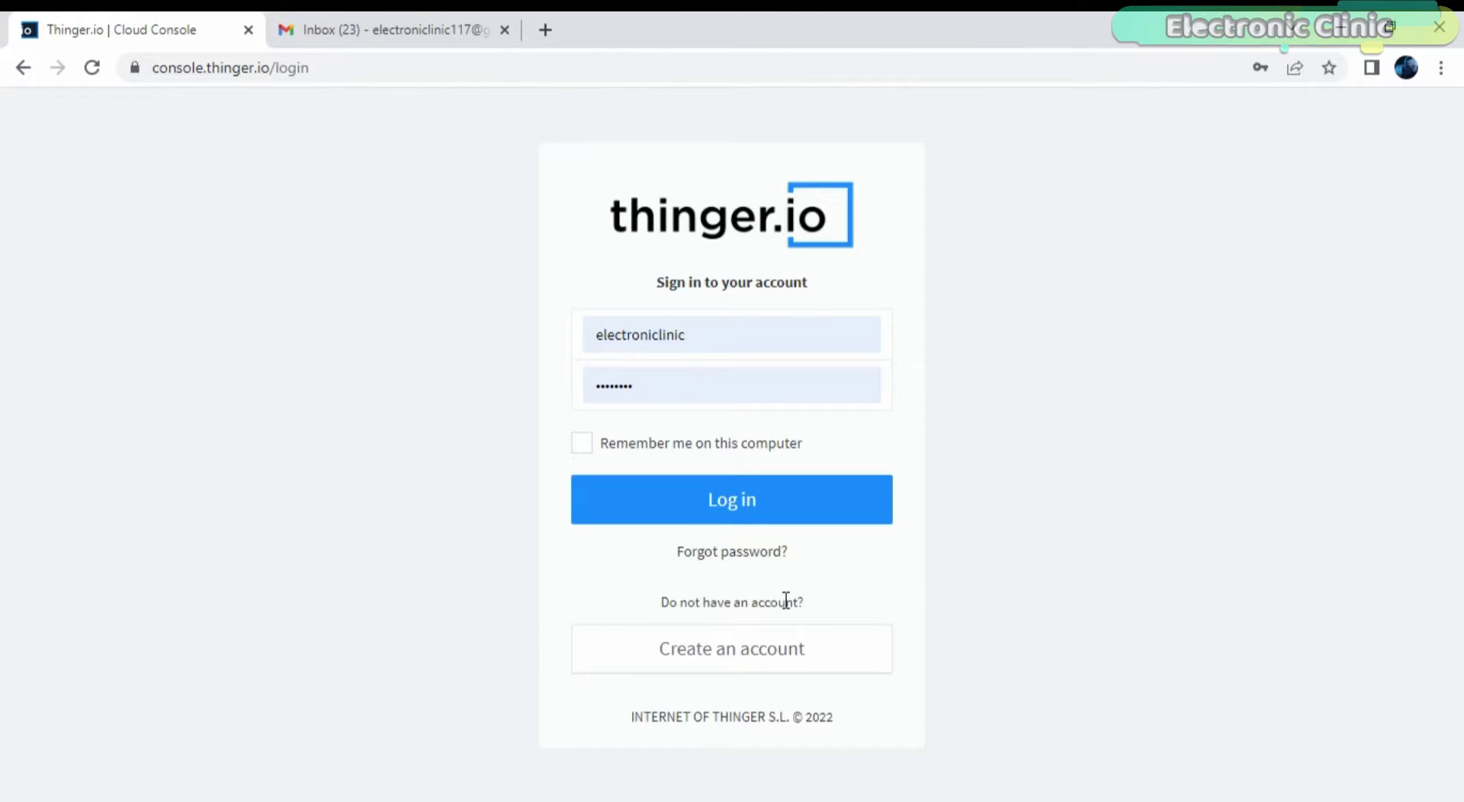
left_click(698, 505)
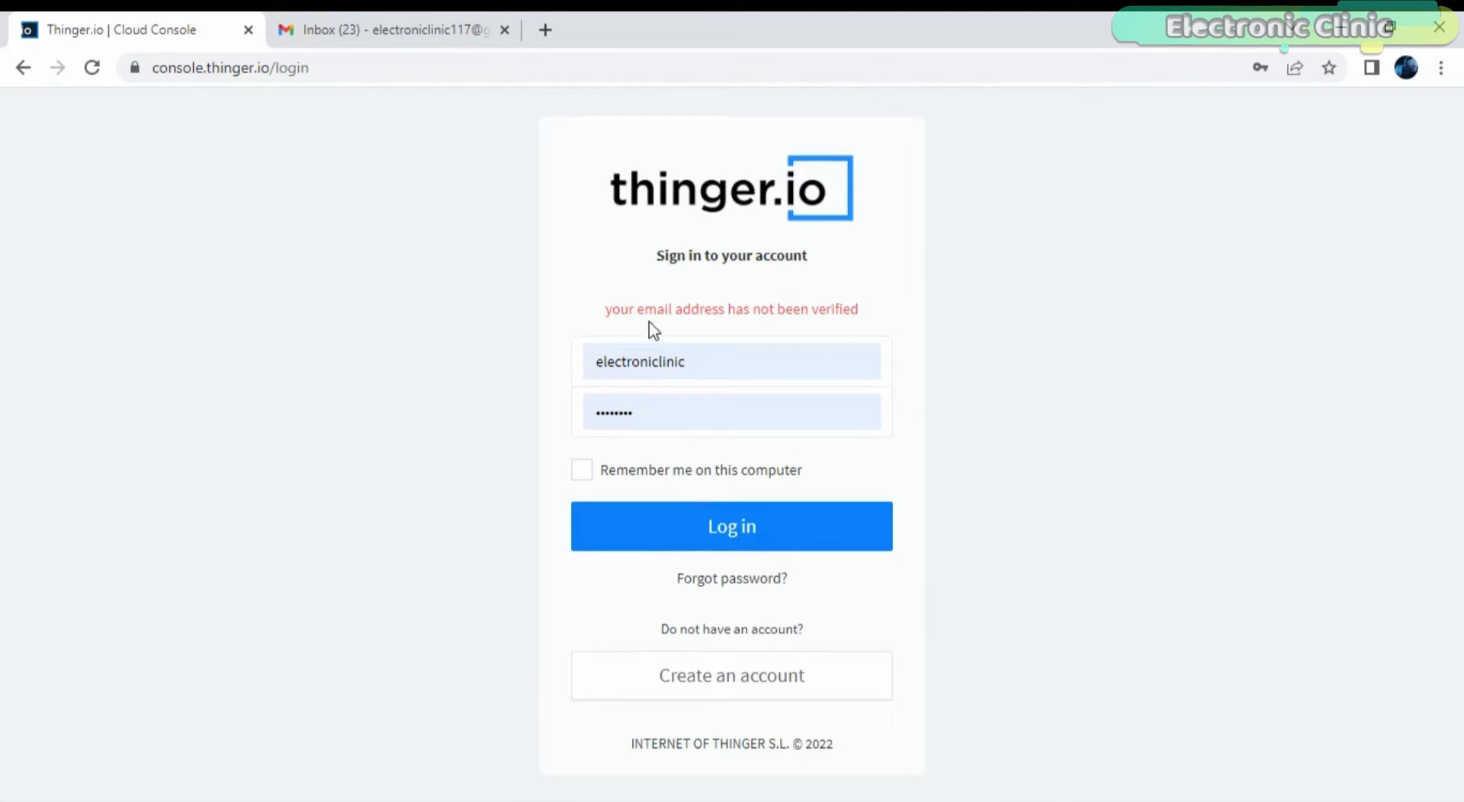
left_click(418, 23)
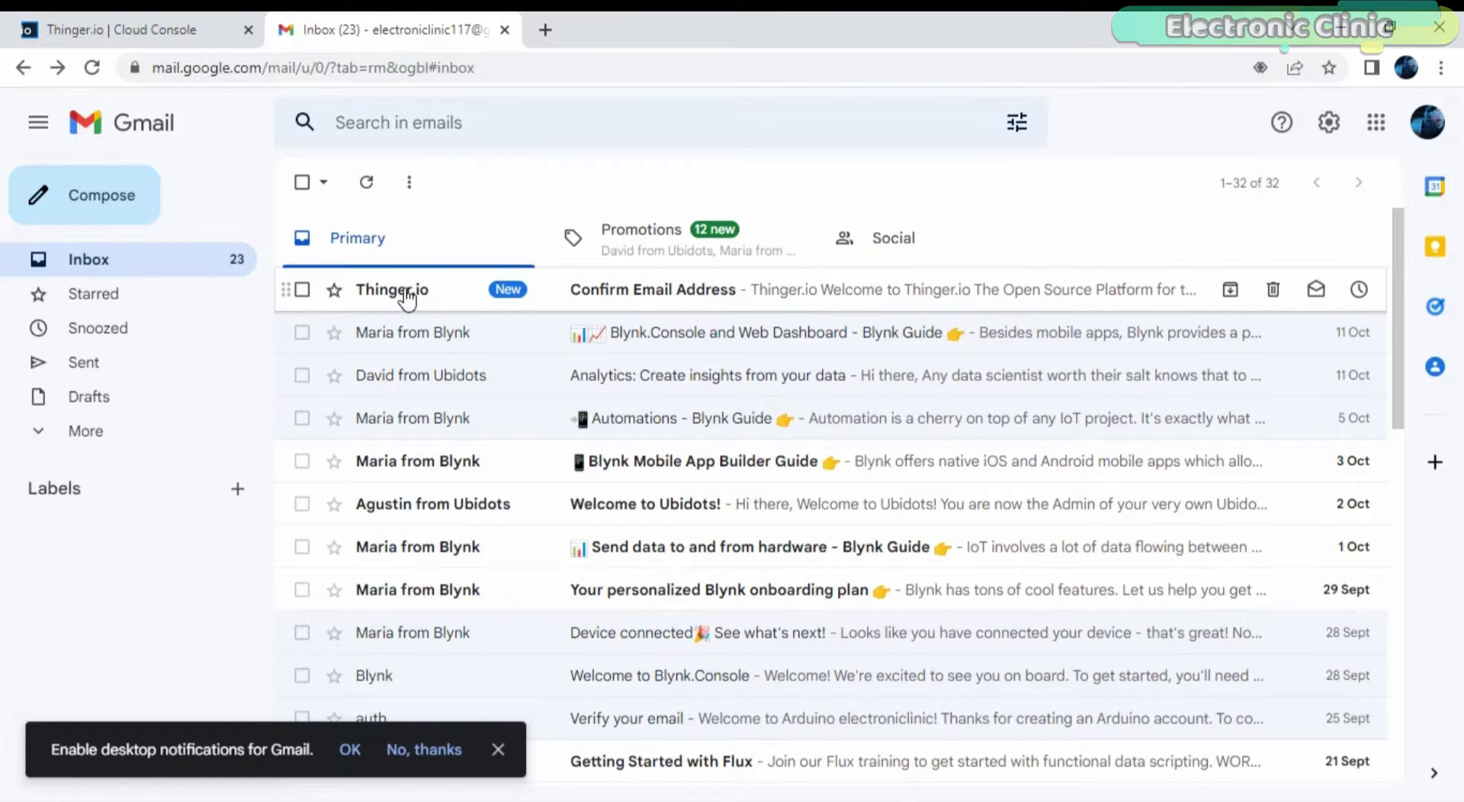
Open the Thinger.io 'Confirm Email Address' message and confirm the e-mail address.
left_click(408, 297)
scroll(847, 534, "down", 4)
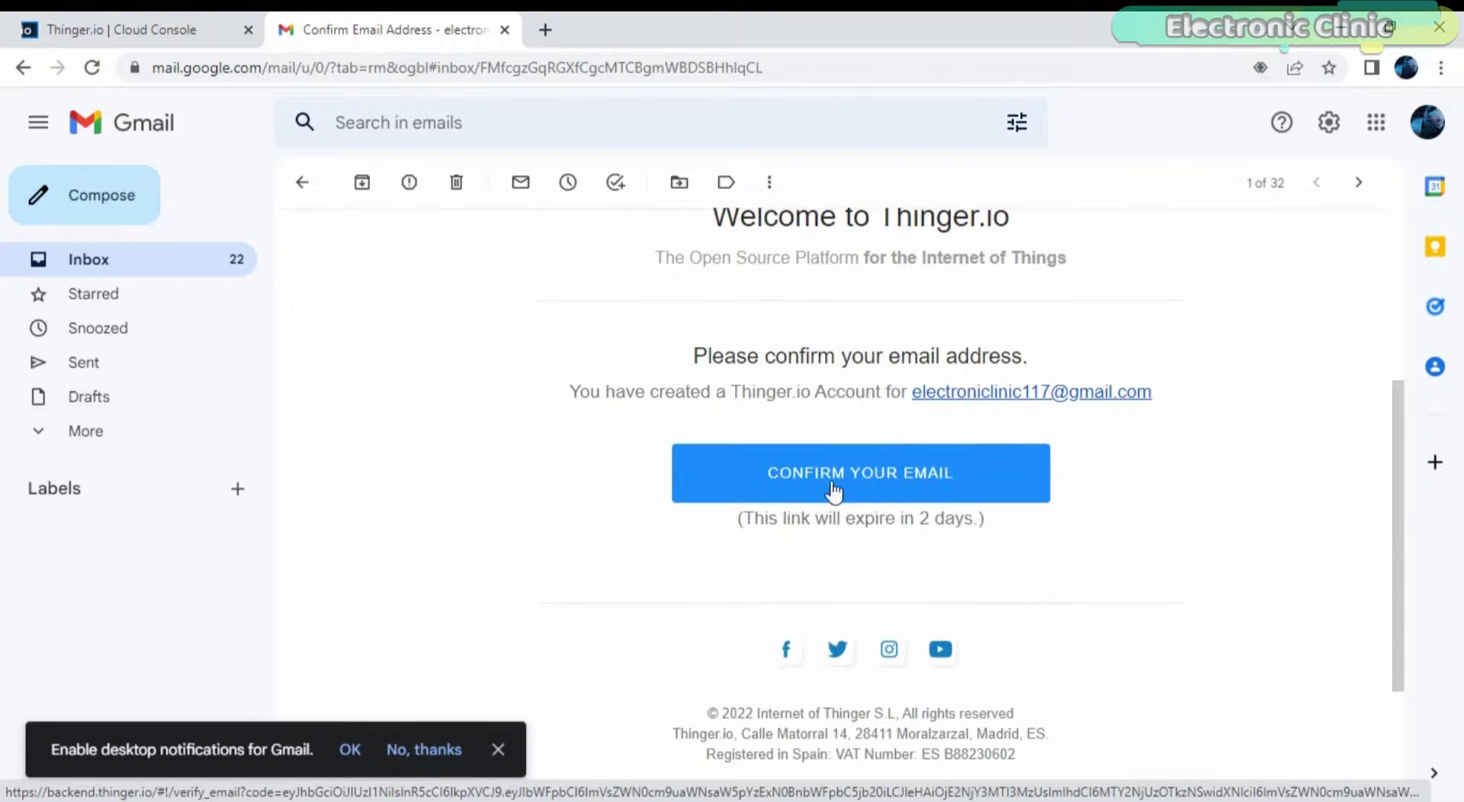
left_click(868, 477)
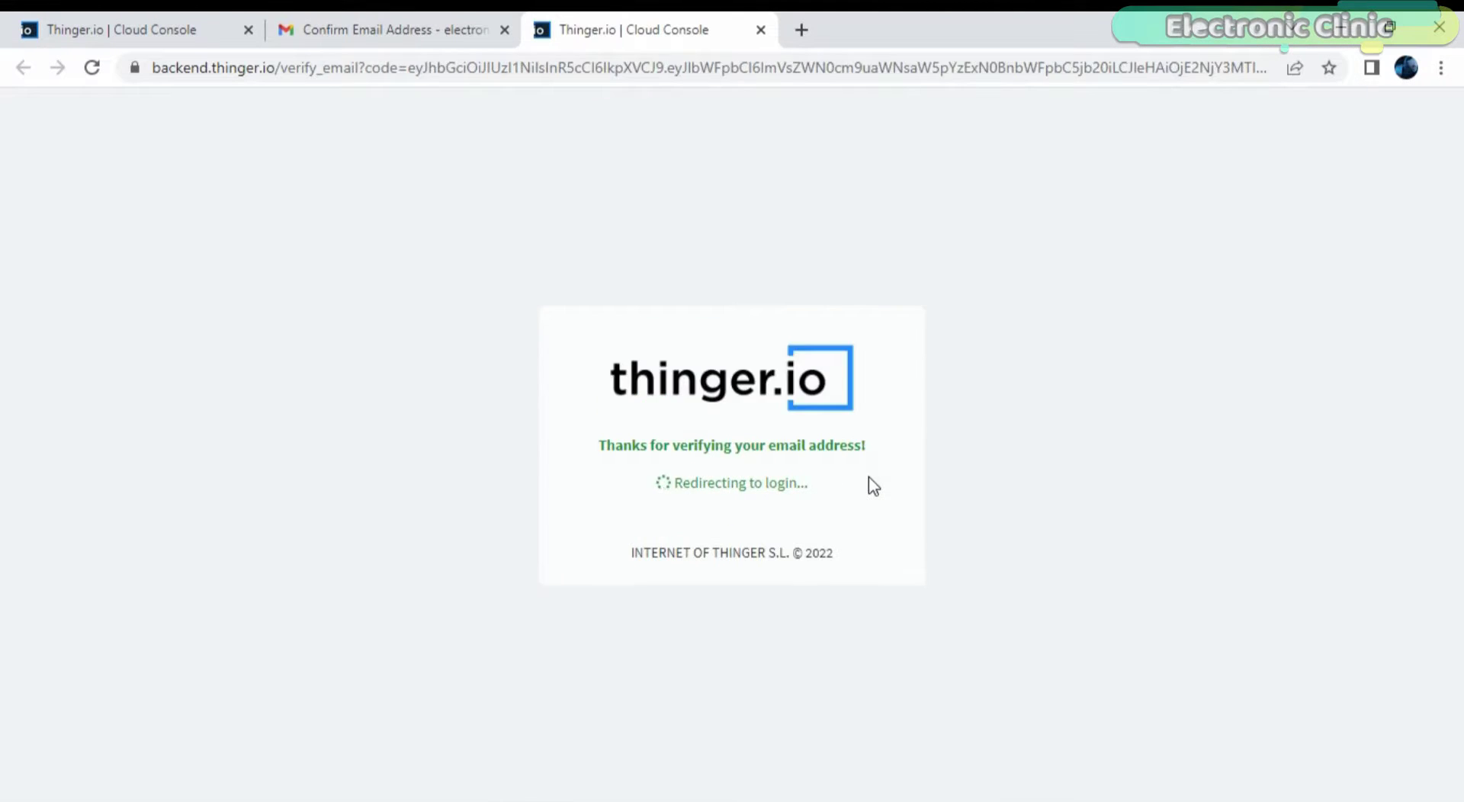
Log in to the console with the saved credentials, with Remember me ticked.
left_click(673, 344)
left_click(771, 387)
left_click(581, 443)
left_click(744, 504)
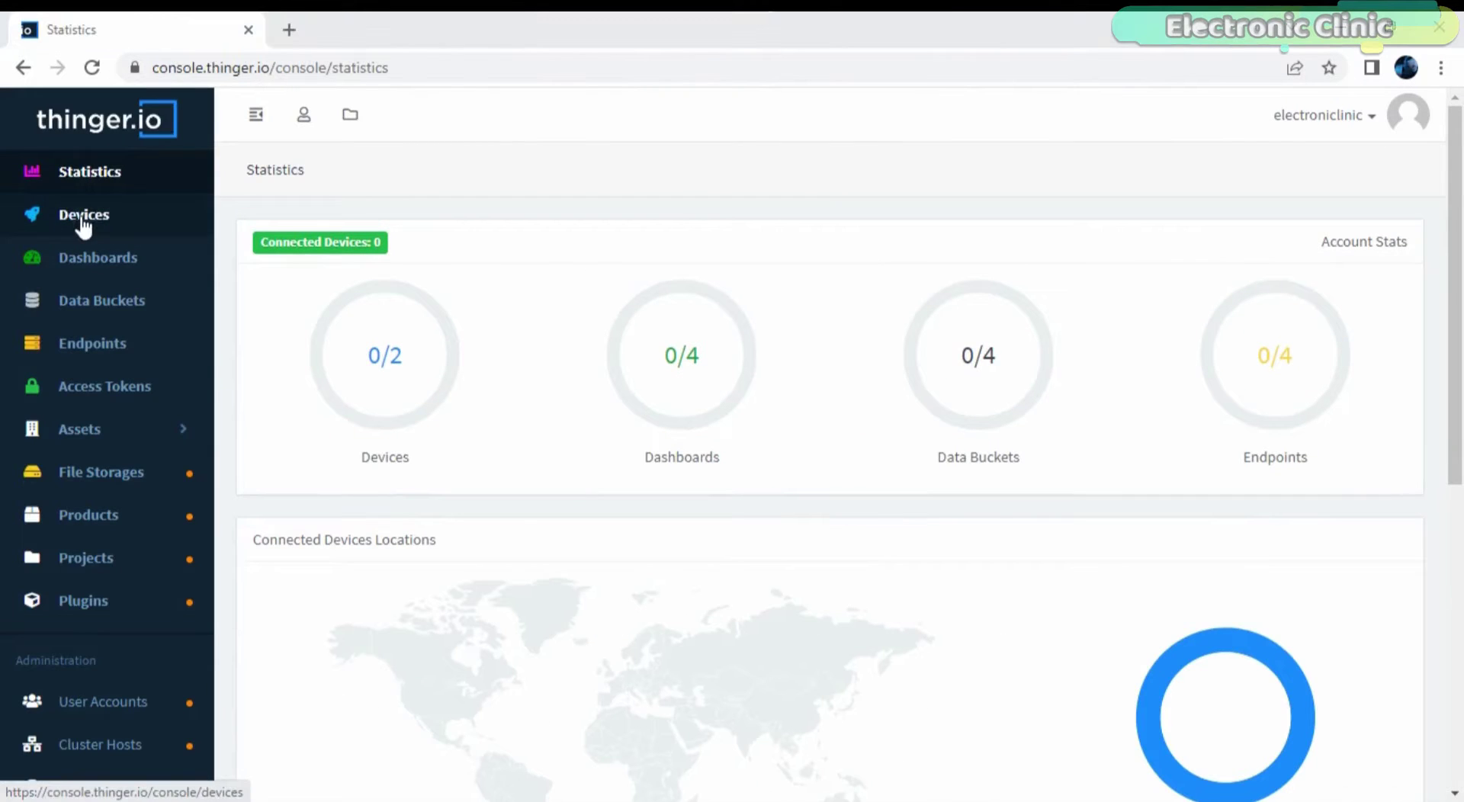
Start a new device with Device Id nodemcu and enter its device credential.
left_click(85, 223)
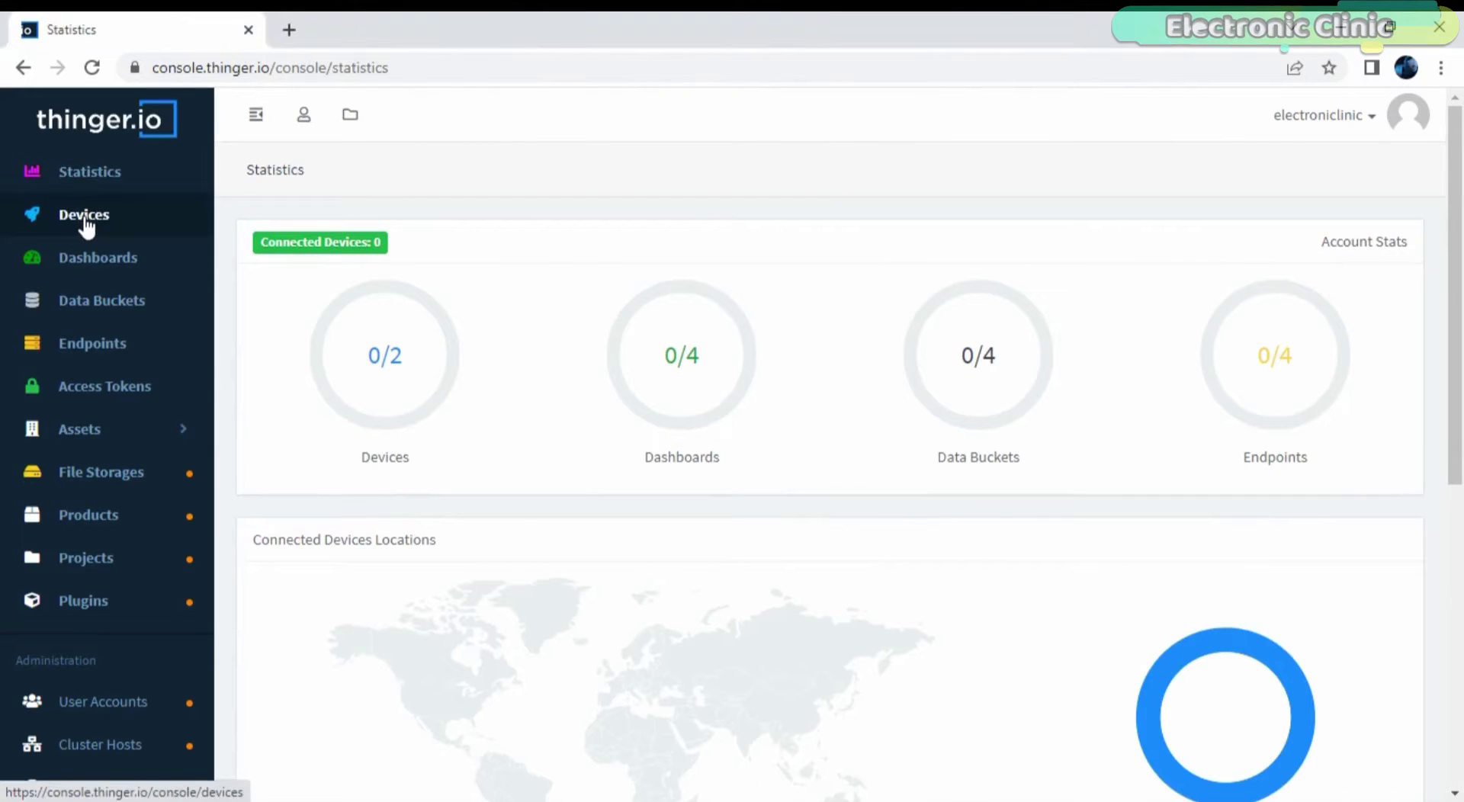
left_click(369, 520)
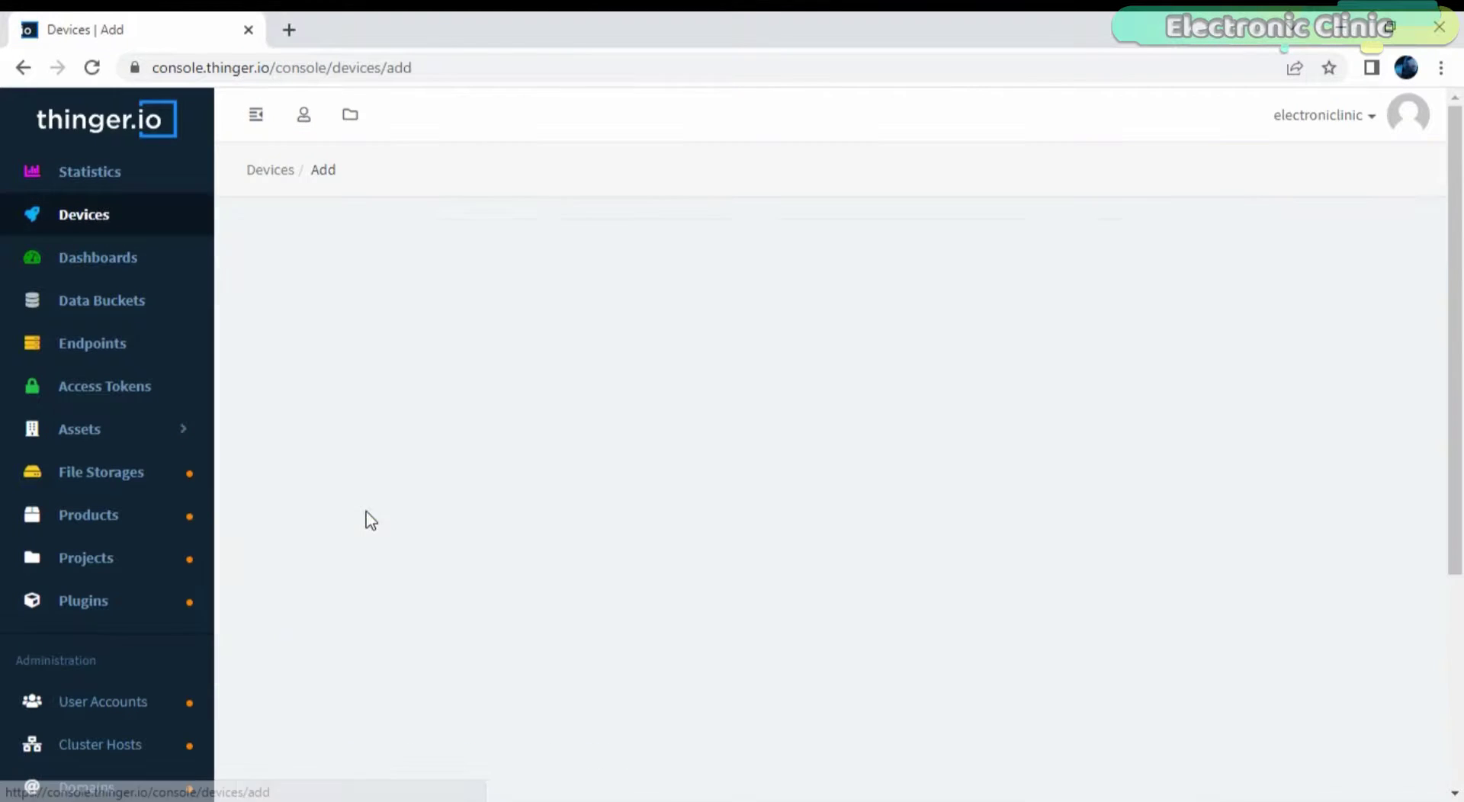
left_click(557, 383)
type("nodemcu")
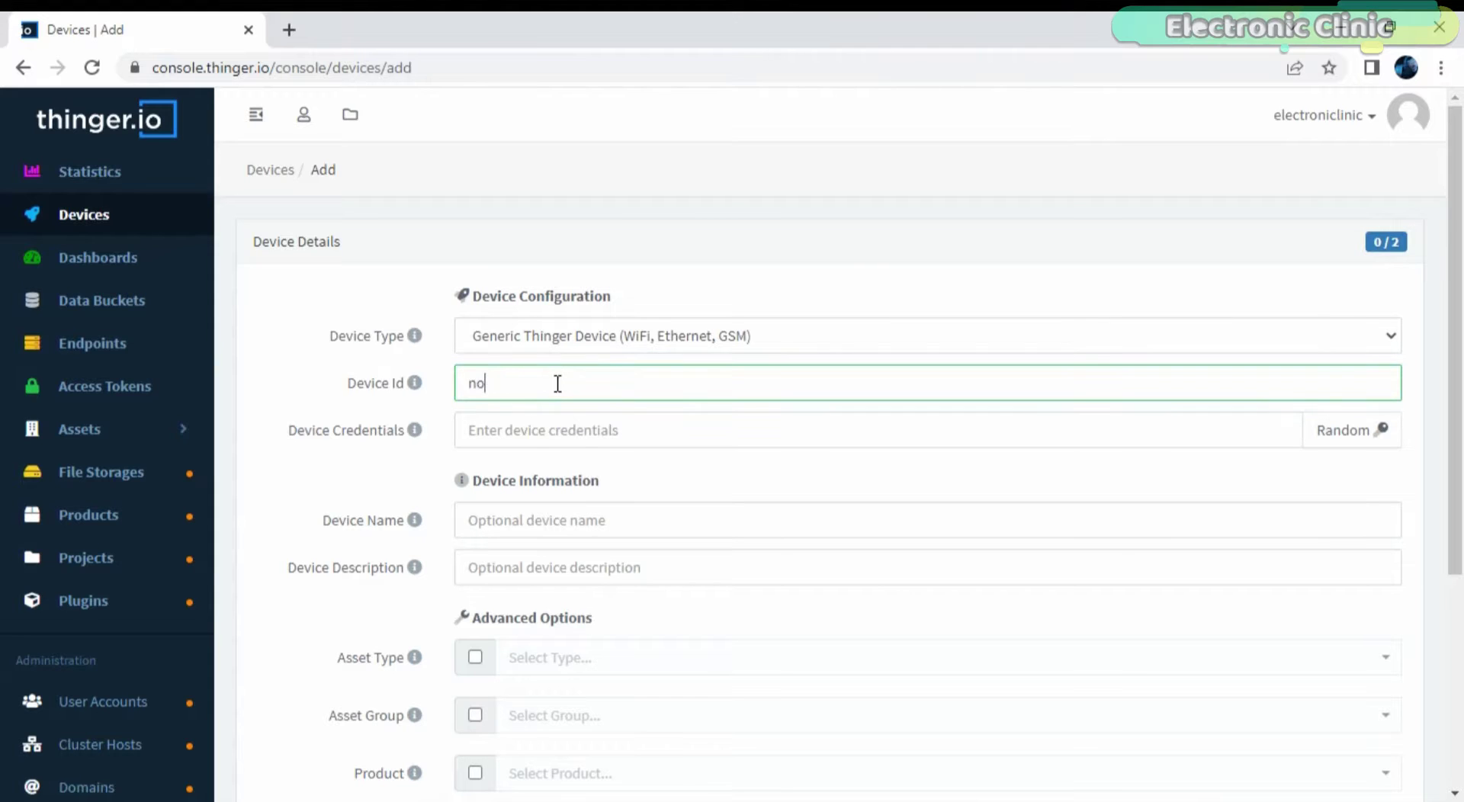
left_click(534, 430)
Name the device ESP8266 with the description 'Home Automation'.
scroll(517, 506, "down", 1)
left_click(499, 412)
type("ESP8266")
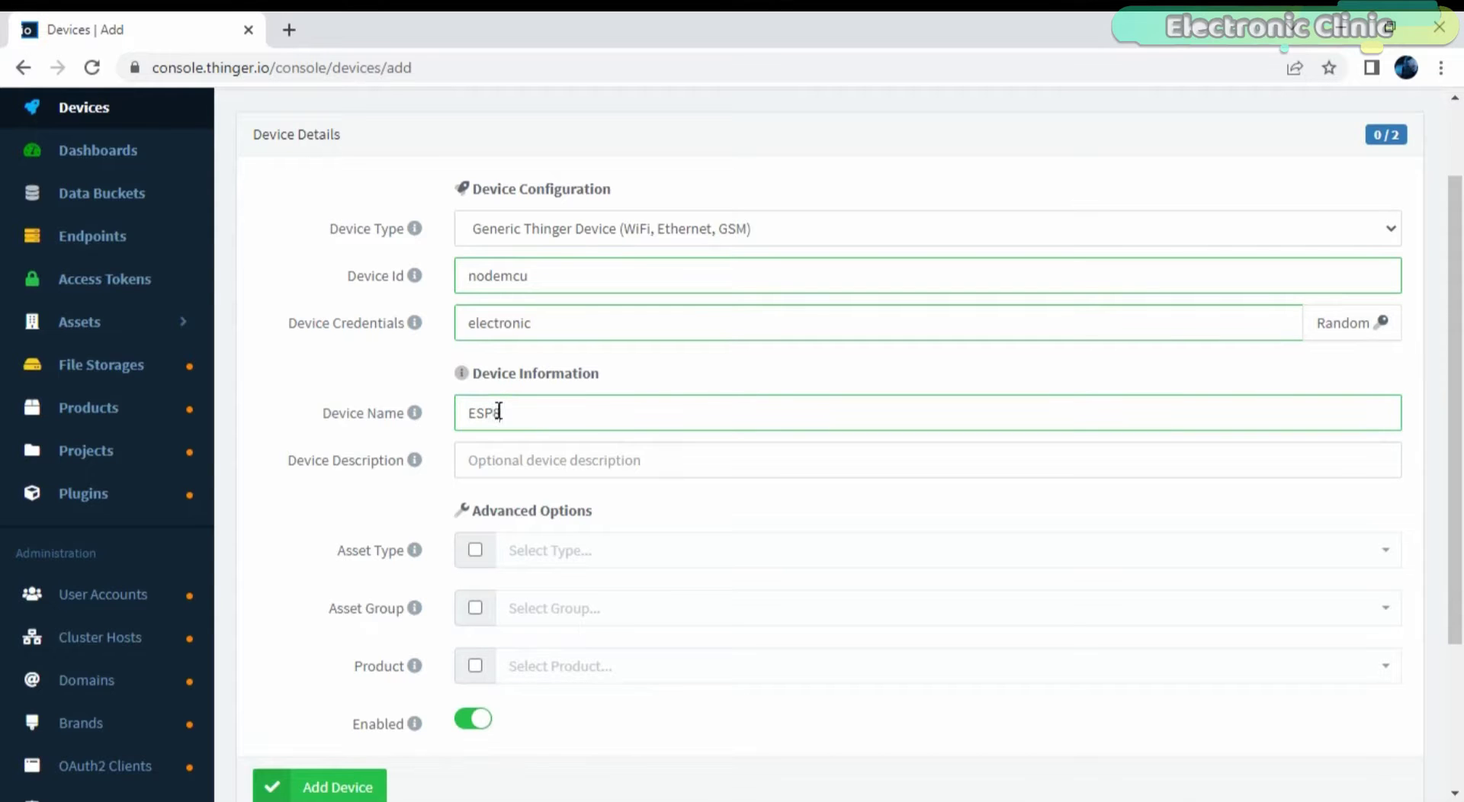
left_click(491, 460)
type("Home Automation")
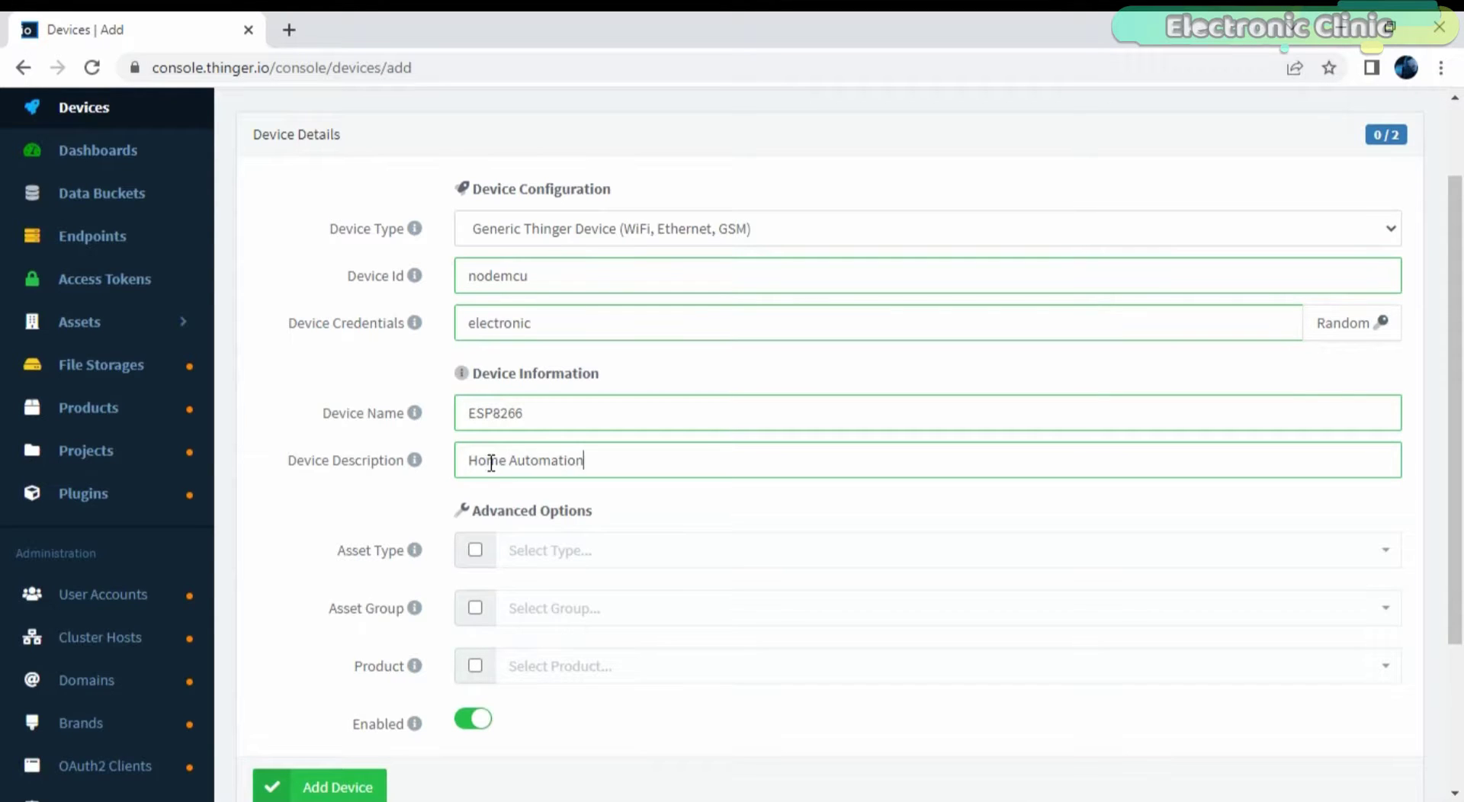
Copy the device Id nodemcu and switch to Arduino IDE.
scroll(491, 461, "down", 1)
scroll(492, 351, "up", 2)
left_click_drag(548, 383, 459, 381)
right_click(494, 383)
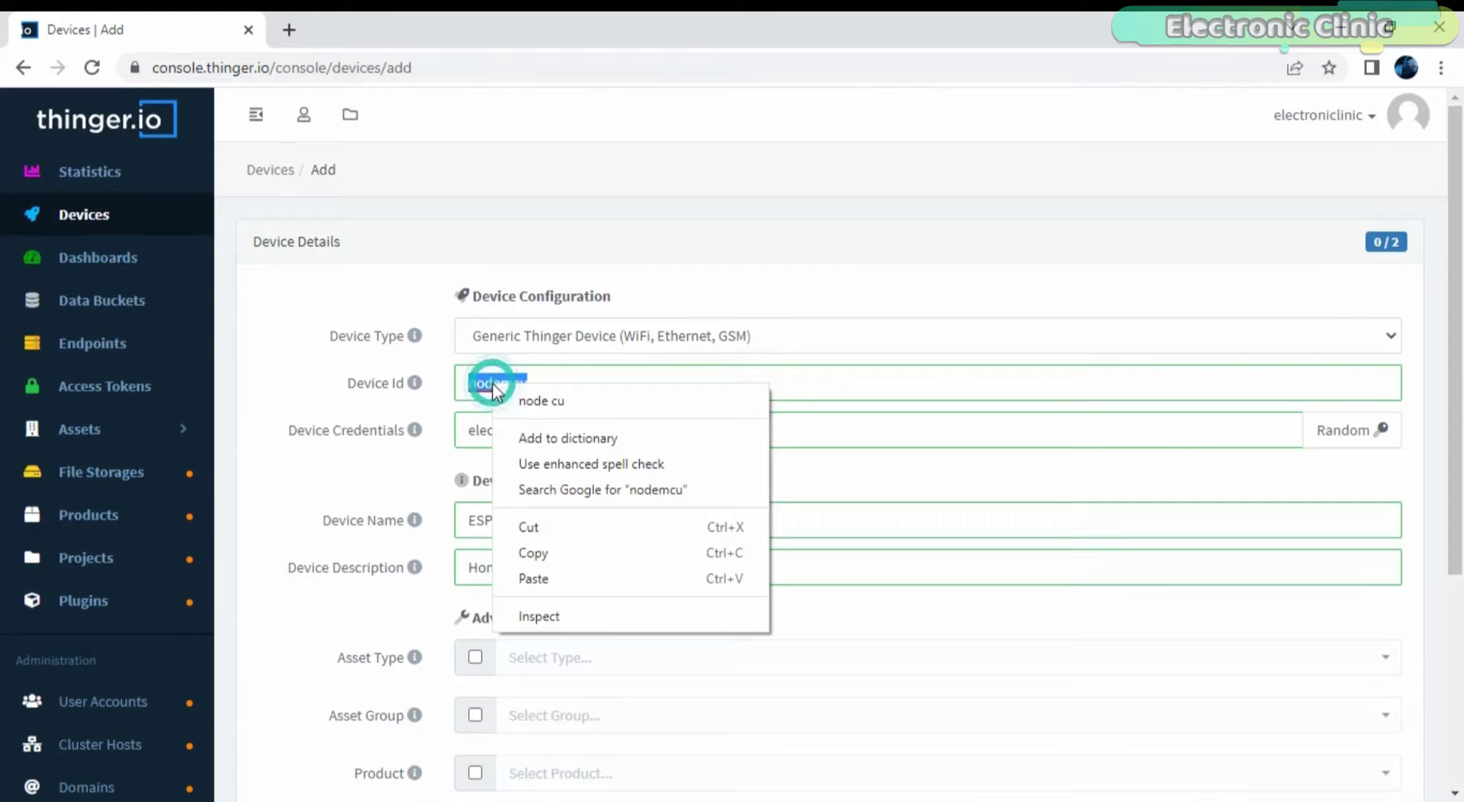
left_click(561, 548)
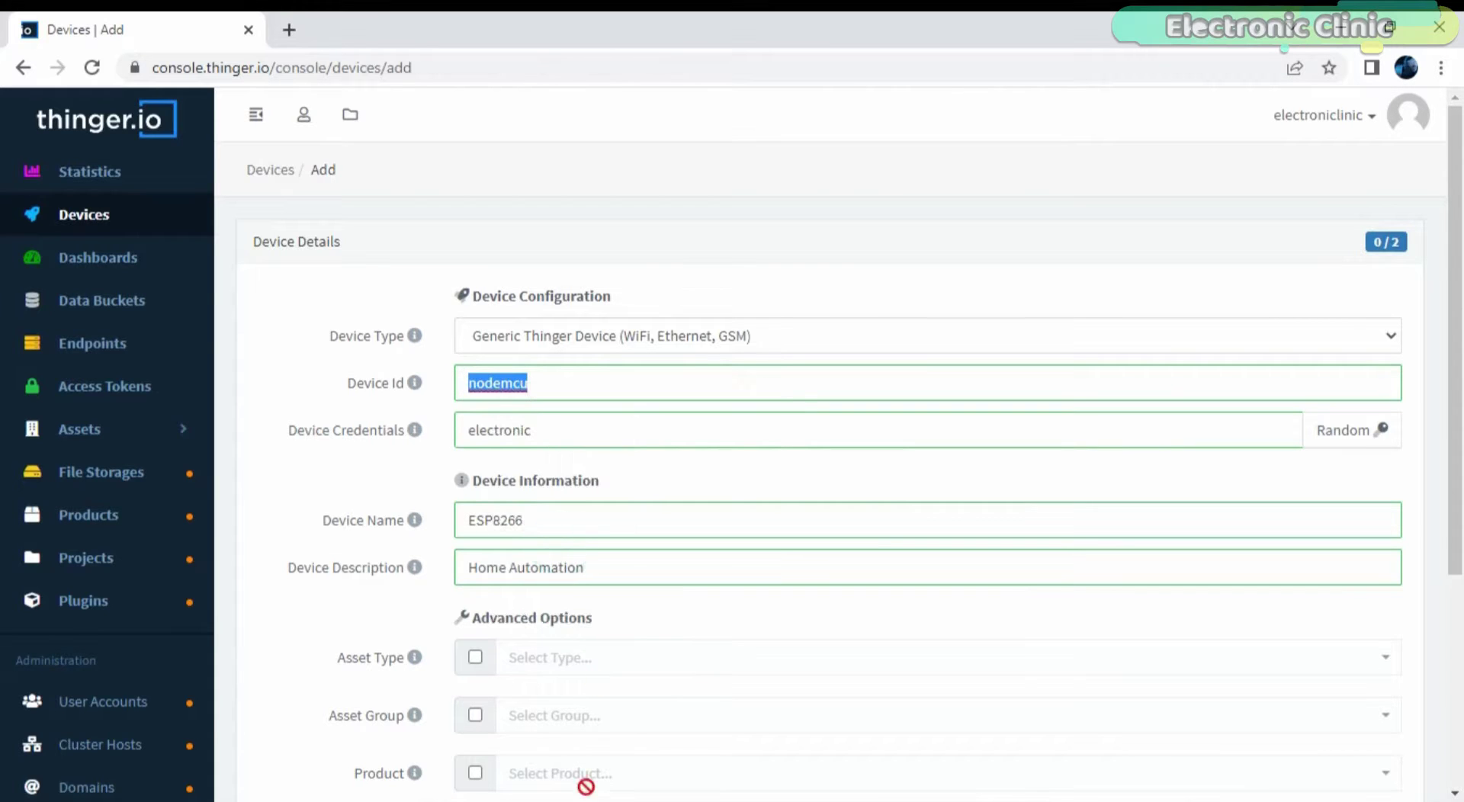
key("alt+Tab")
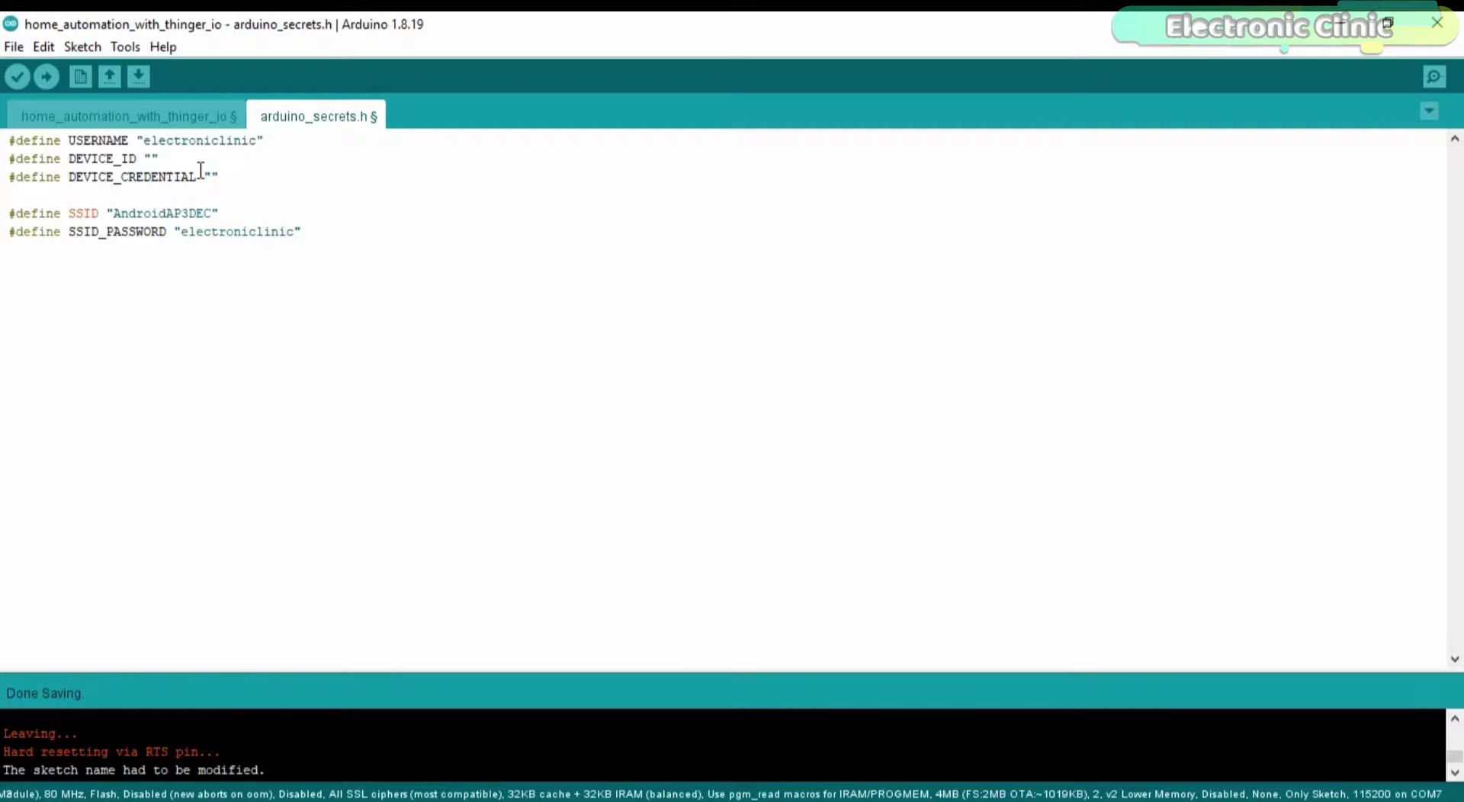
Set DEVICE_ID to nodemcu and paste the Thinger.io device credential into DEVICE_CREDENTIAL in arduino_secrets.h.
left_click(153, 158)
key("ctrl+v")
key("alt+Tab")
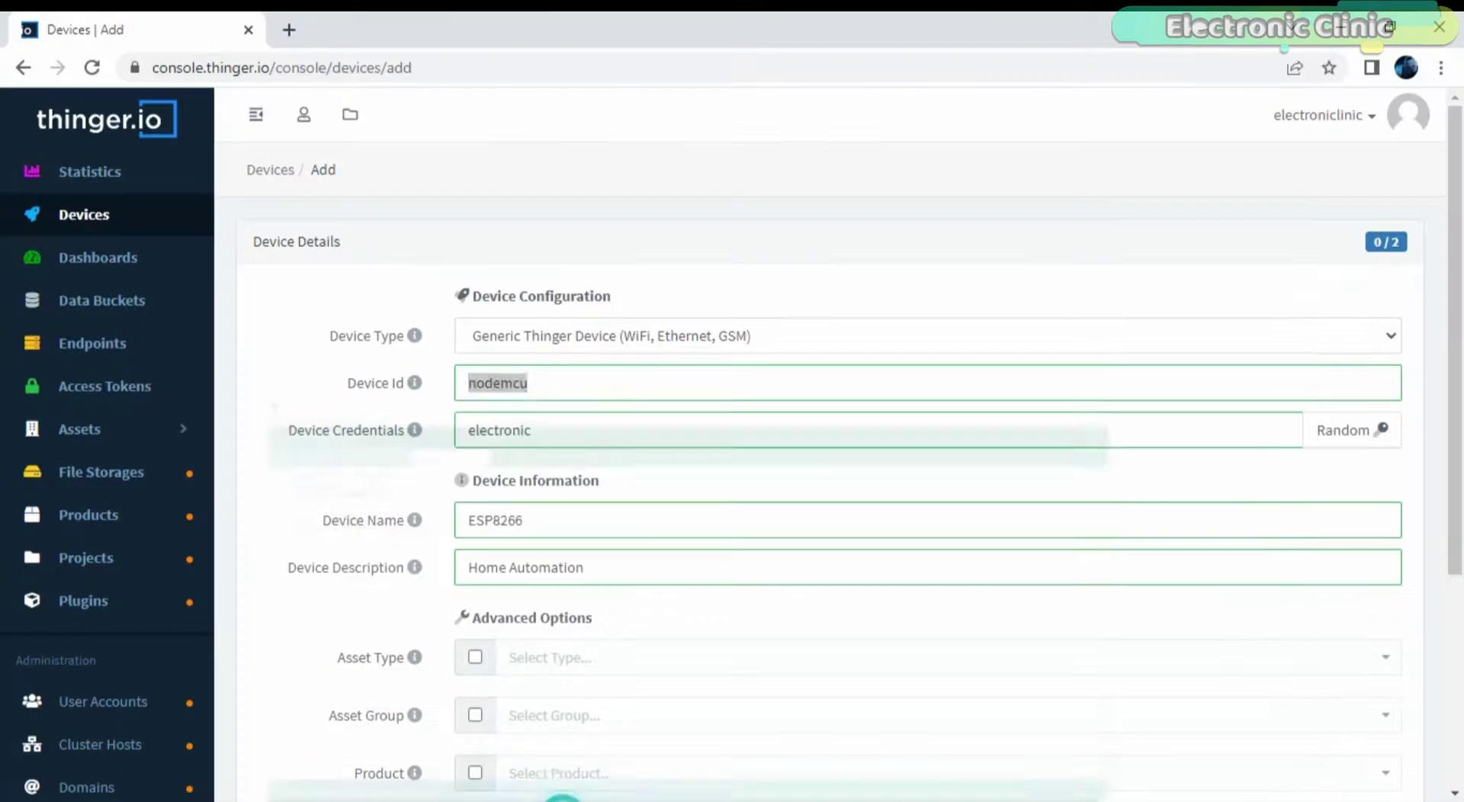
left_click_drag(536, 429, 460, 429)
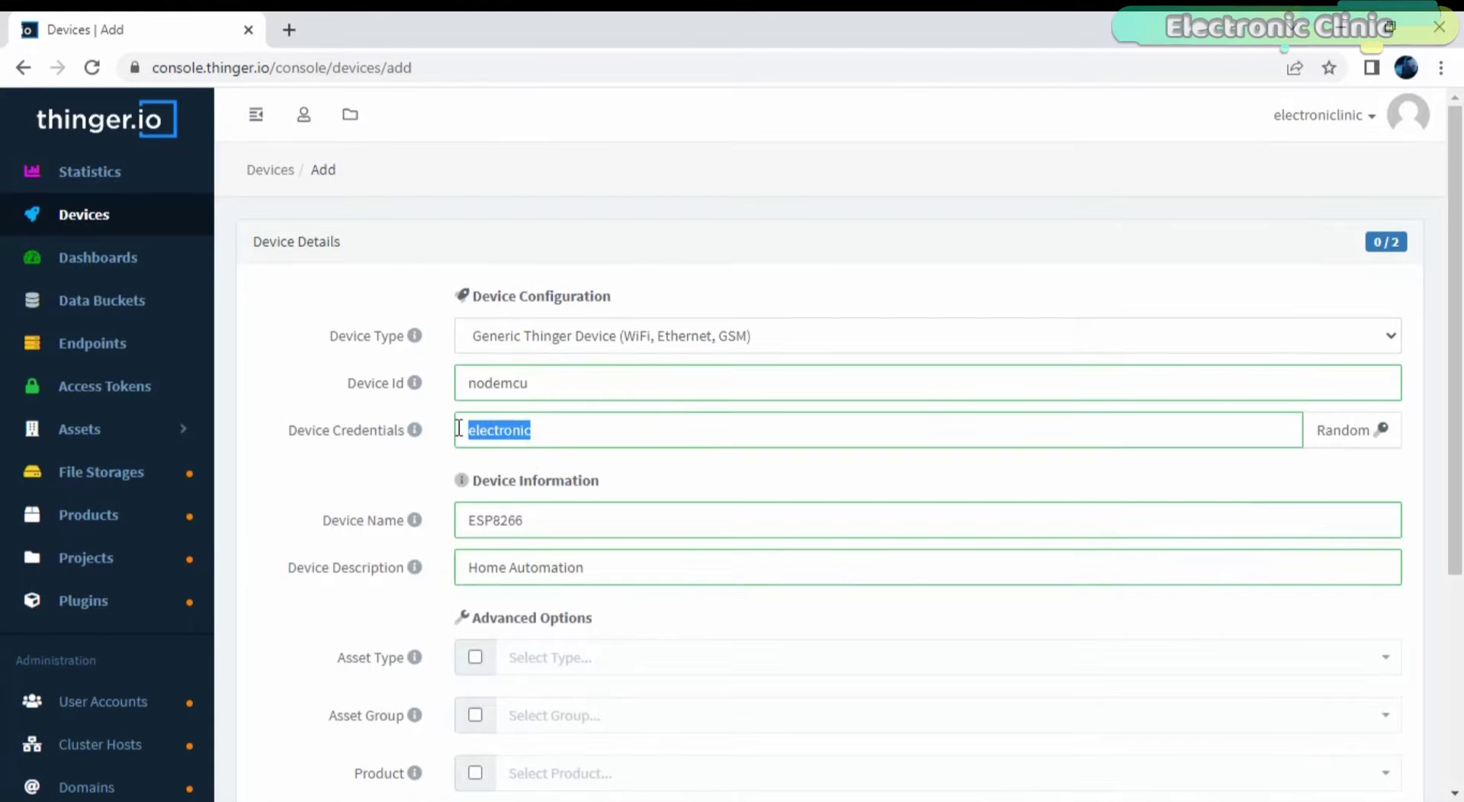
key("alt+Tab")
key("ctrl+v")
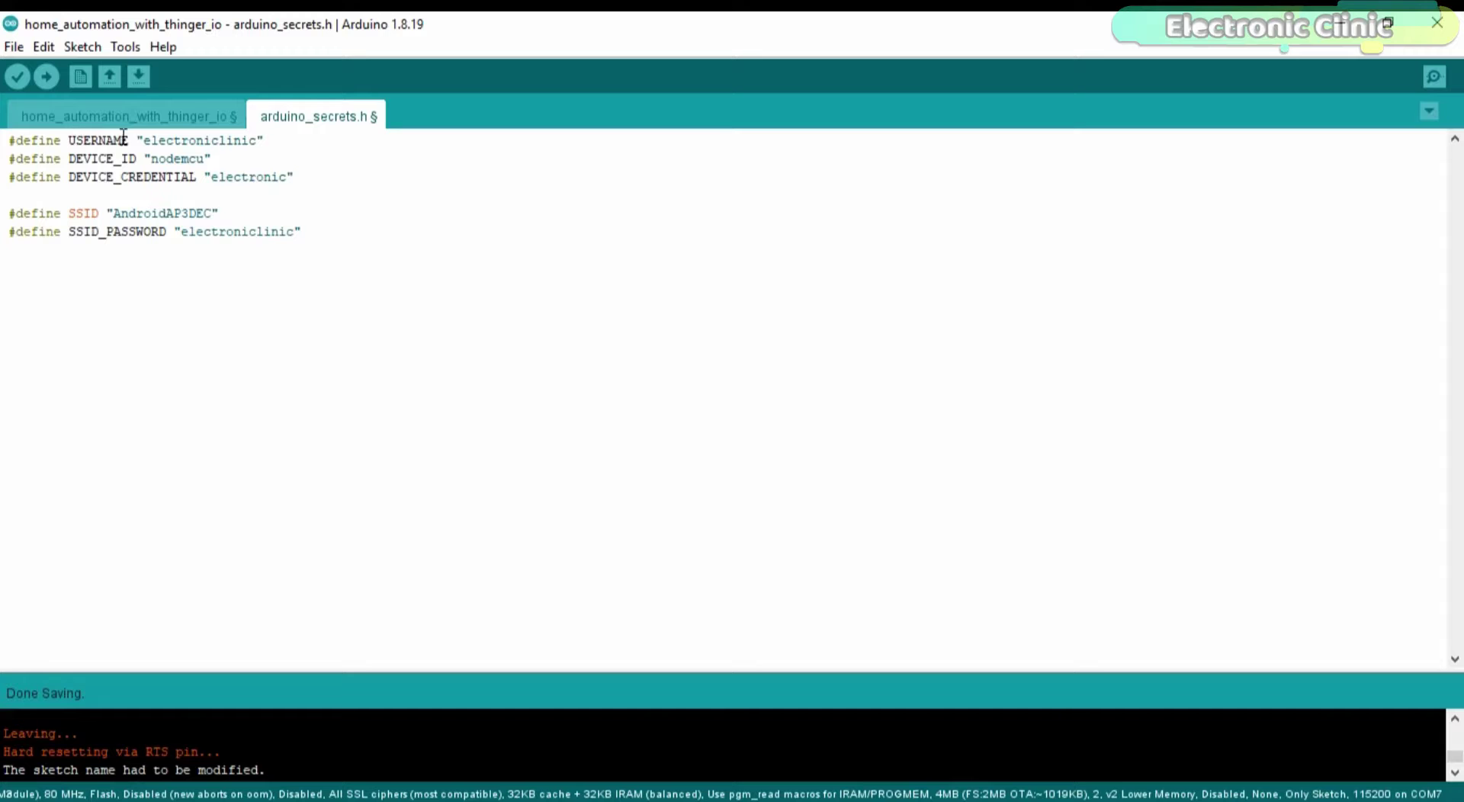
left_click_drag(257, 140, 143, 139)
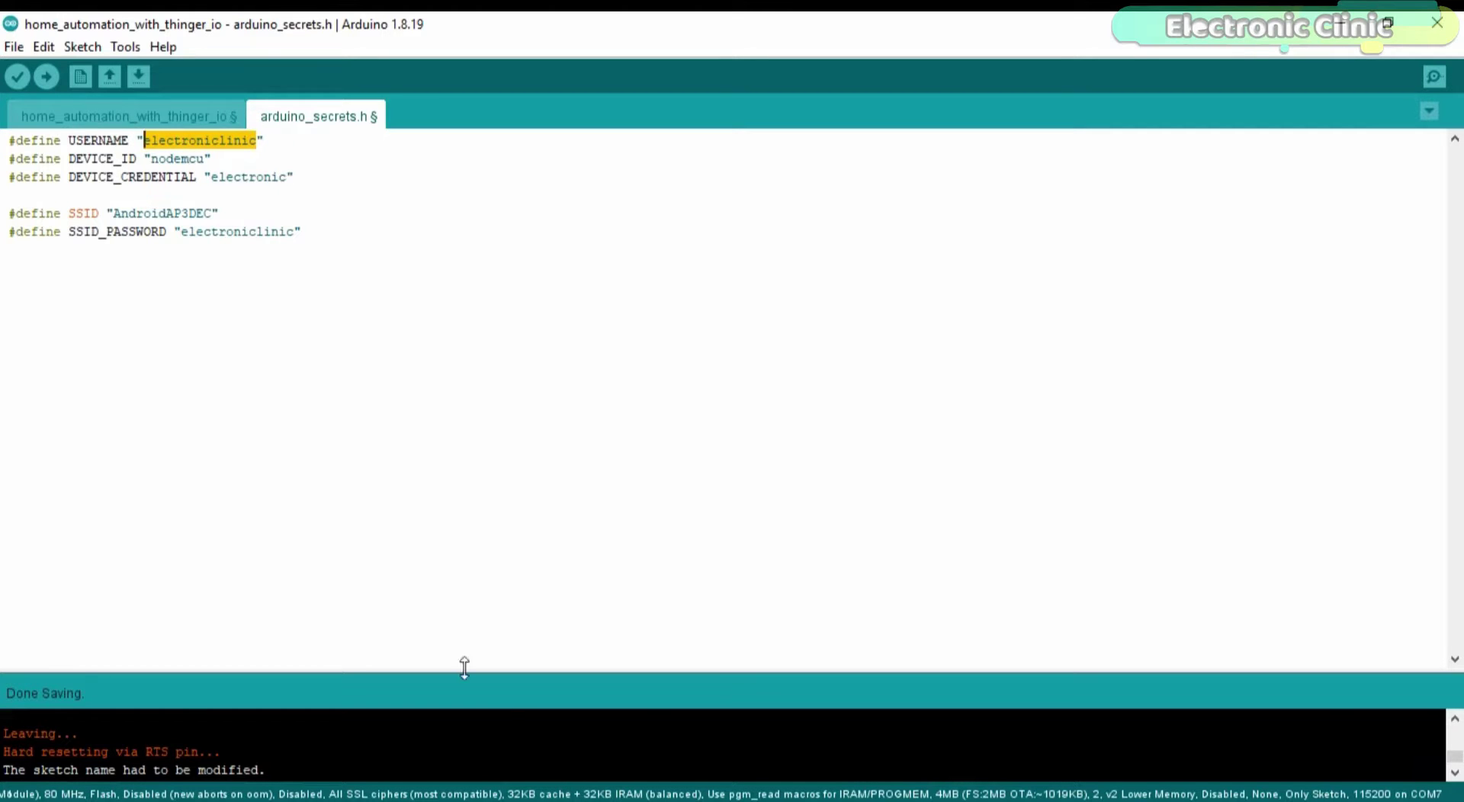
key("alt+Tab")
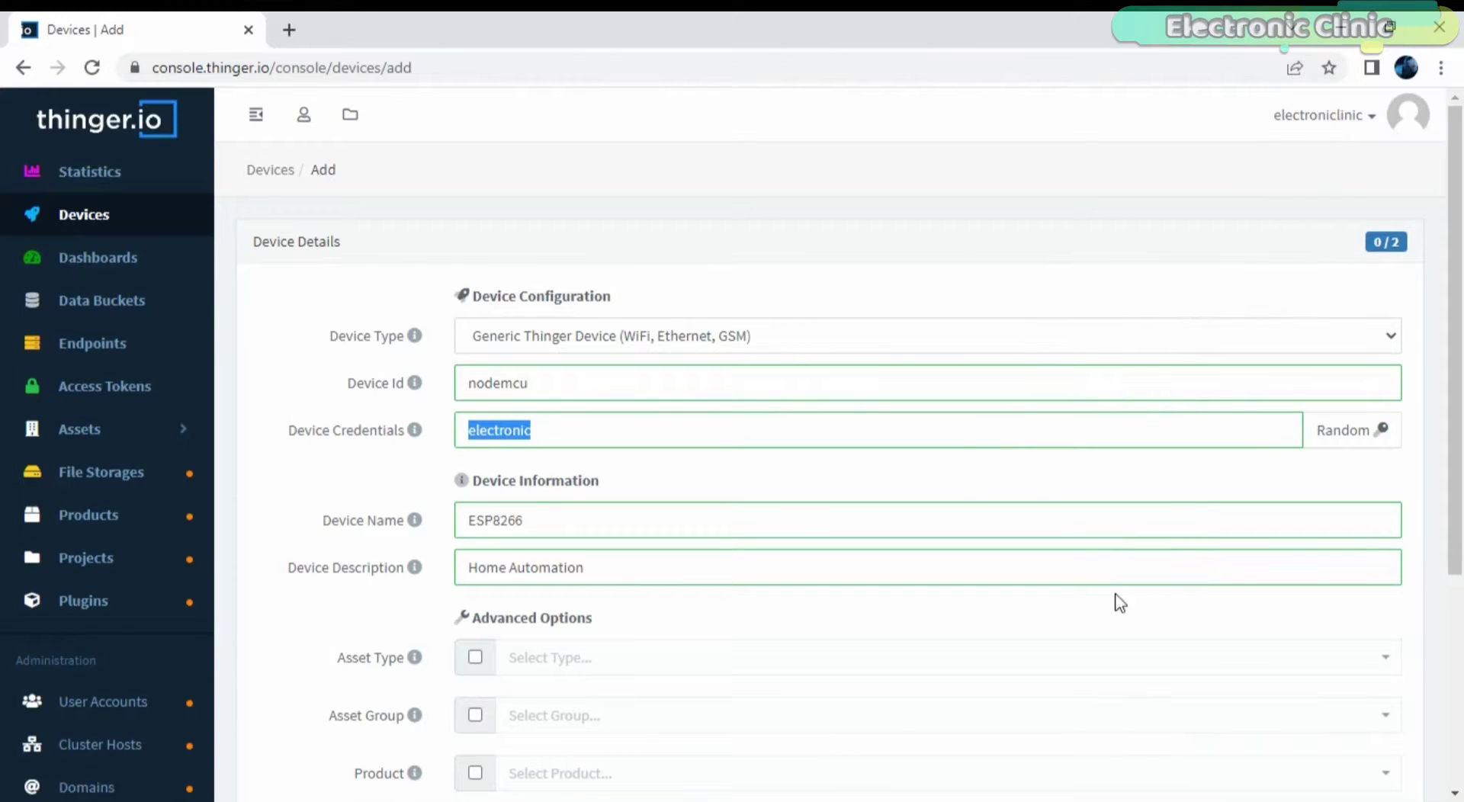
Create the nodemcu device, check it shows Offline, and return to the home_automation_with_thinger_io sketch.
scroll(1114, 599, "down", 4)
left_click(321, 587)
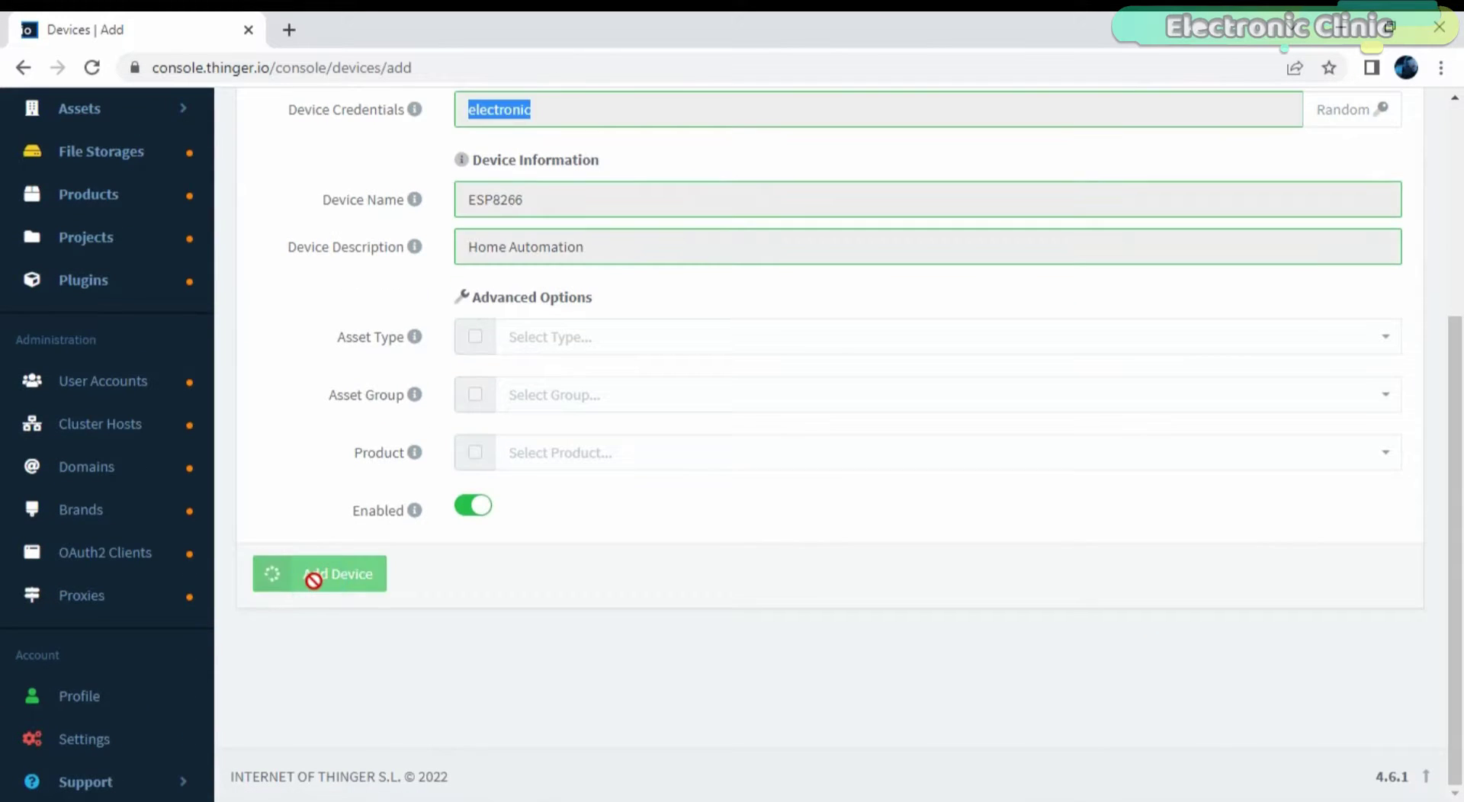
scroll(314, 583, "up", 4)
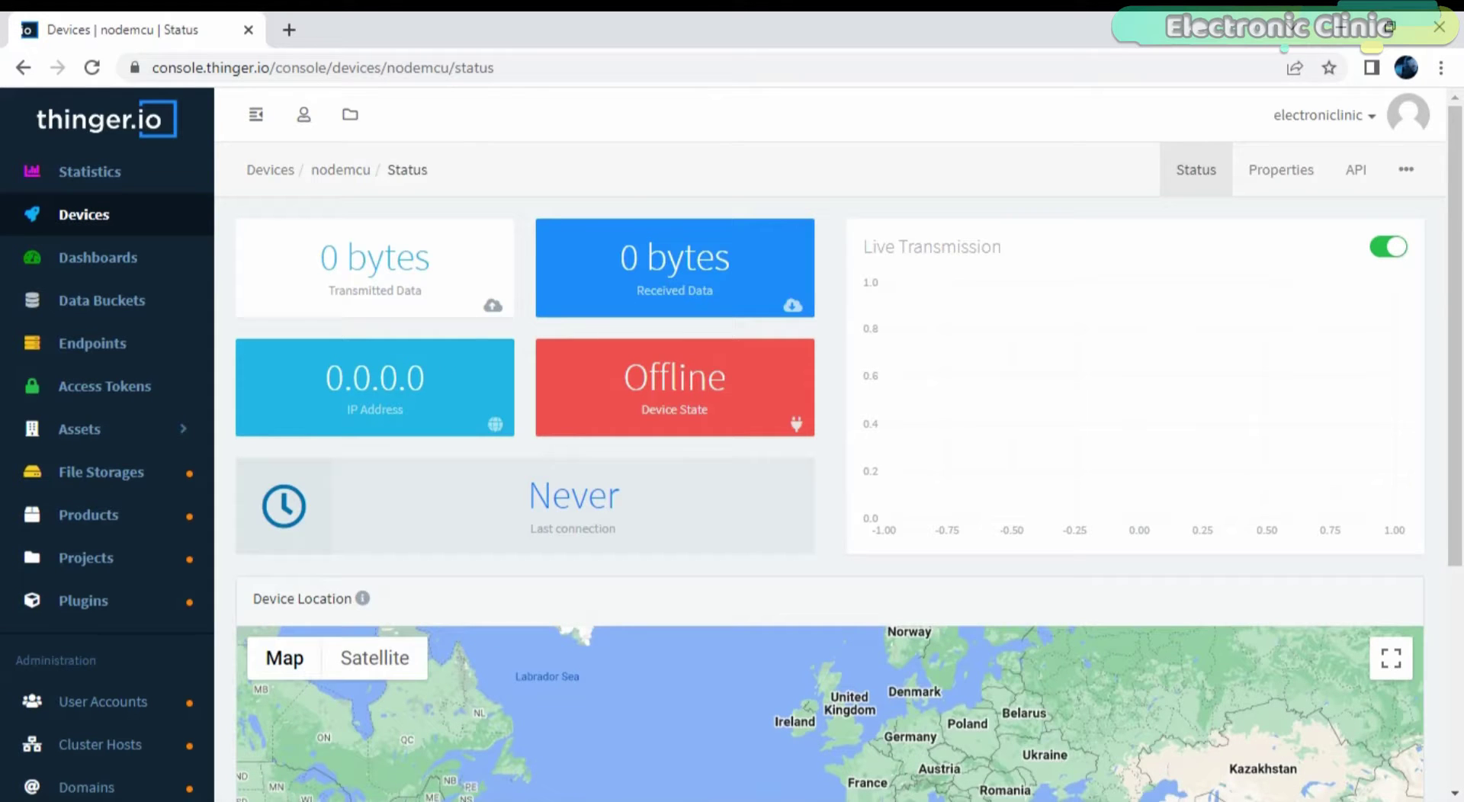
scroll(671, 710, "down", 5)
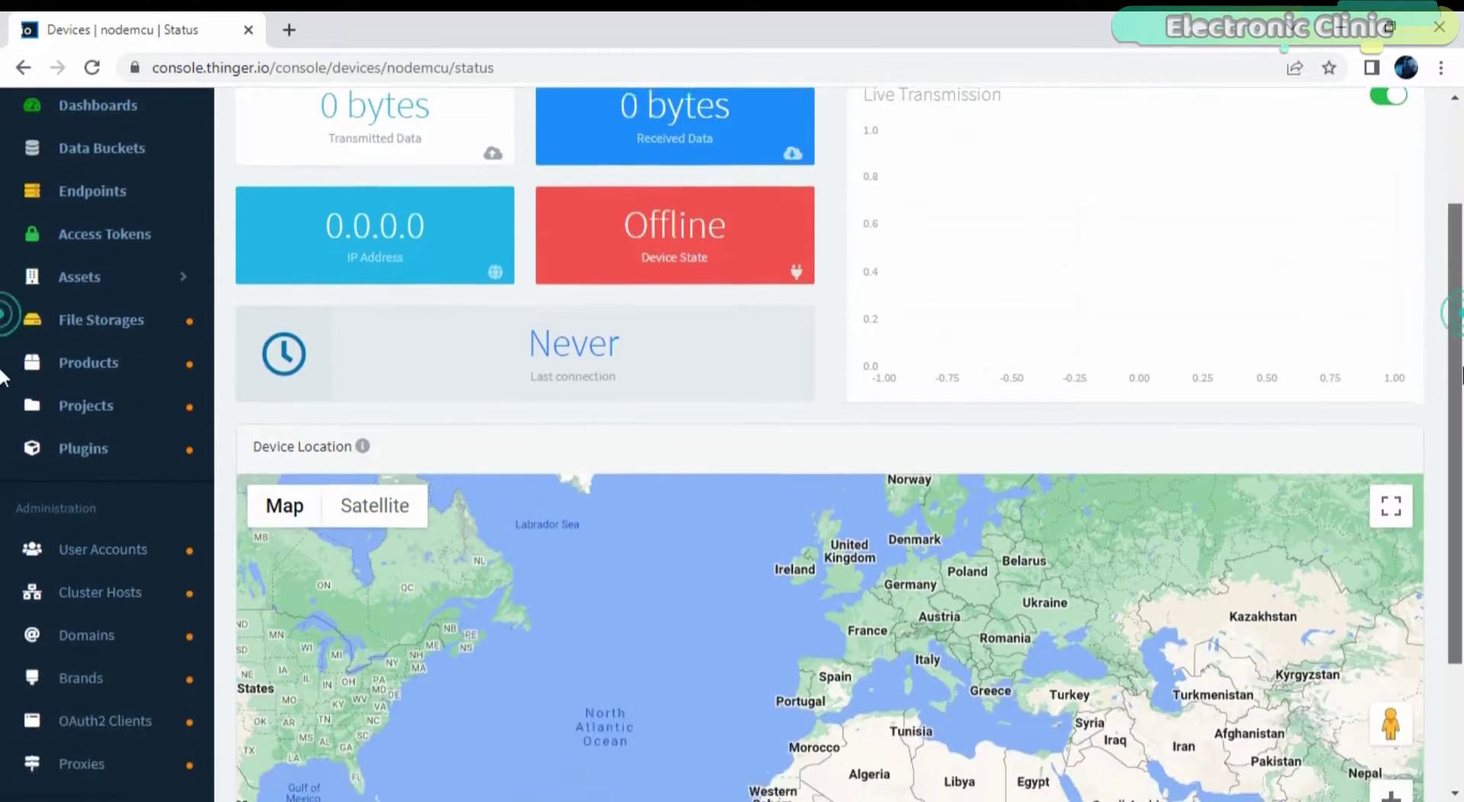
scroll(906, 290, "up", 5)
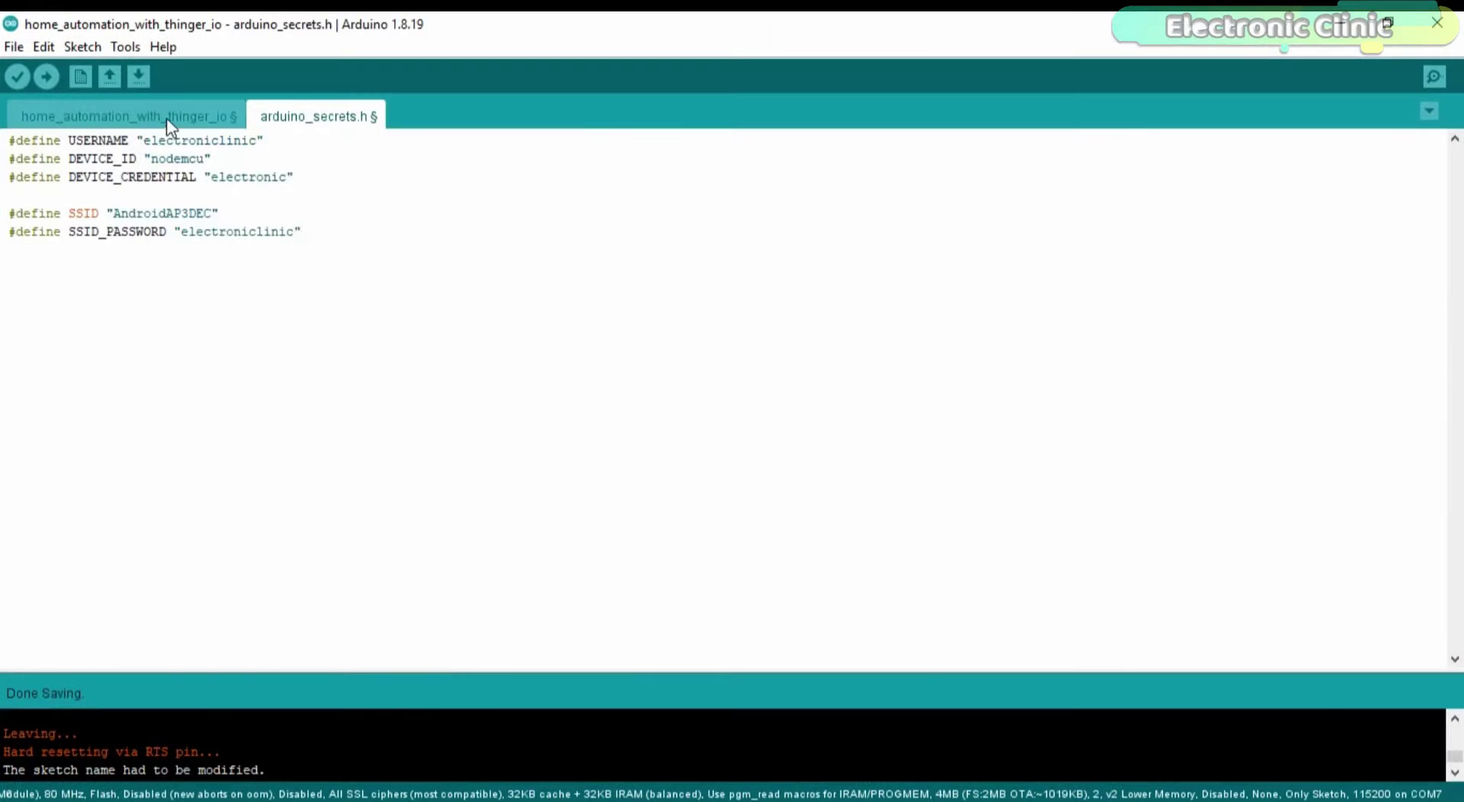
left_click(167, 118)
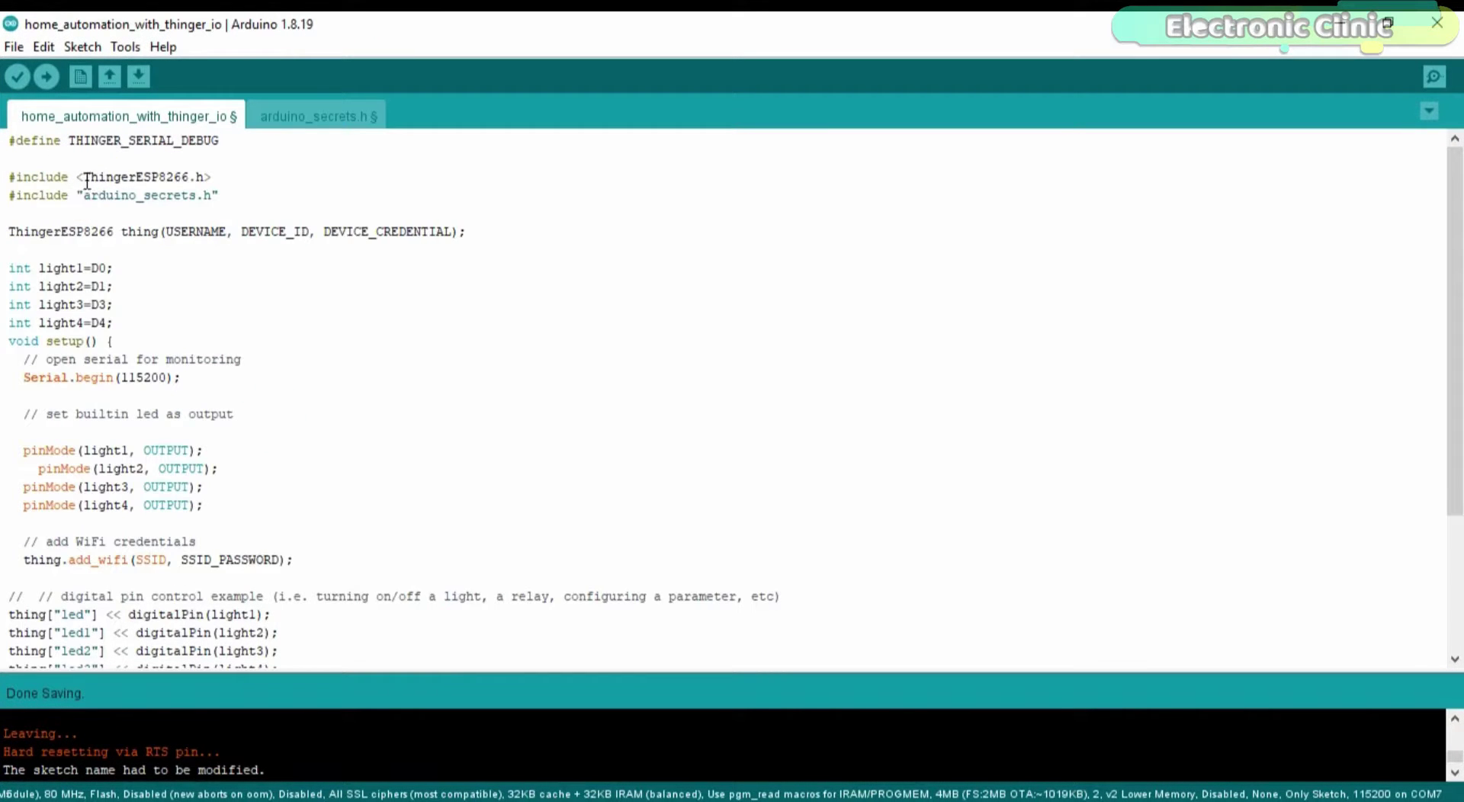
Confirm in the Library Manager that the thinger.io library is installed.
left_click_drag(85, 177, 206, 177)
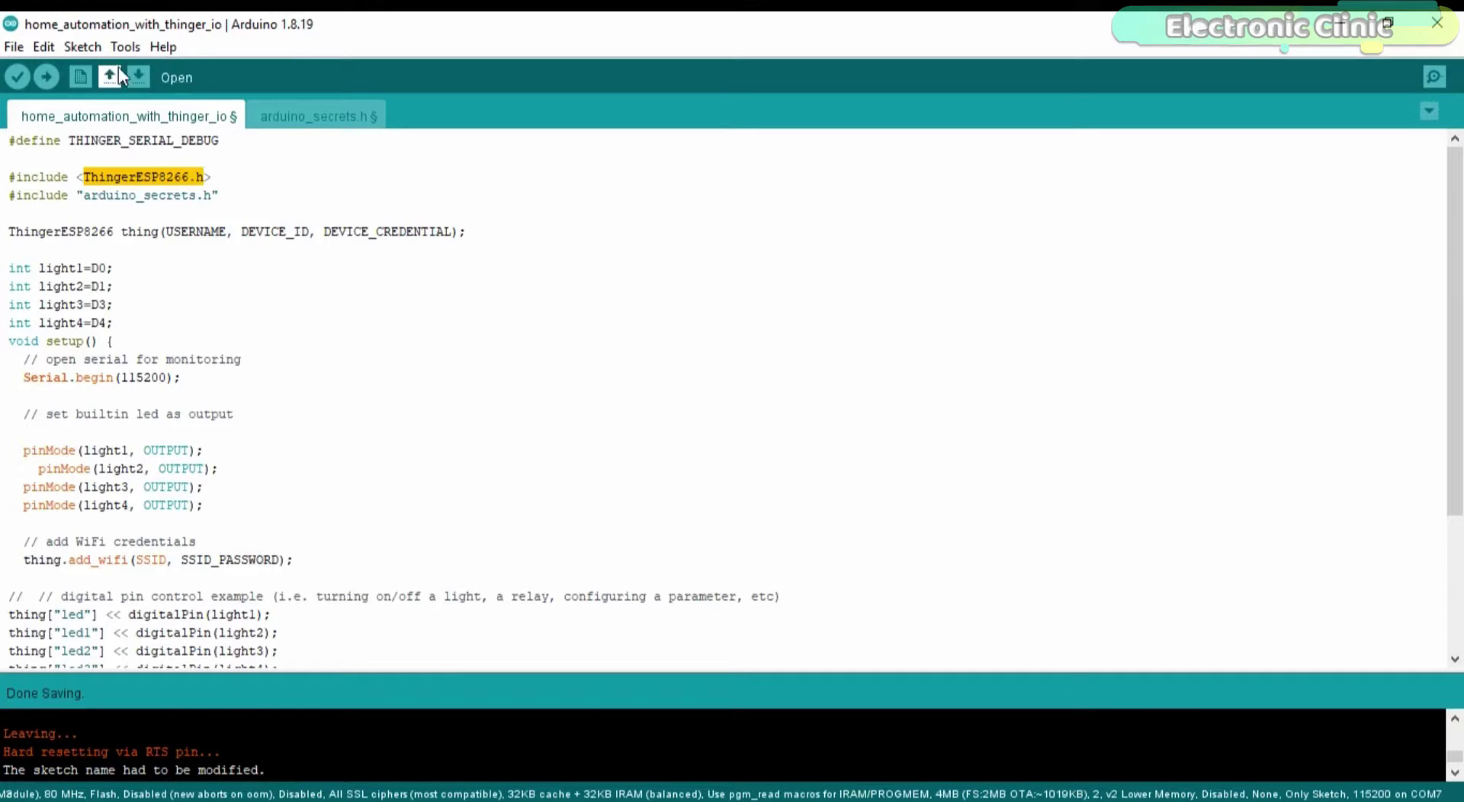
left_click(83, 46)
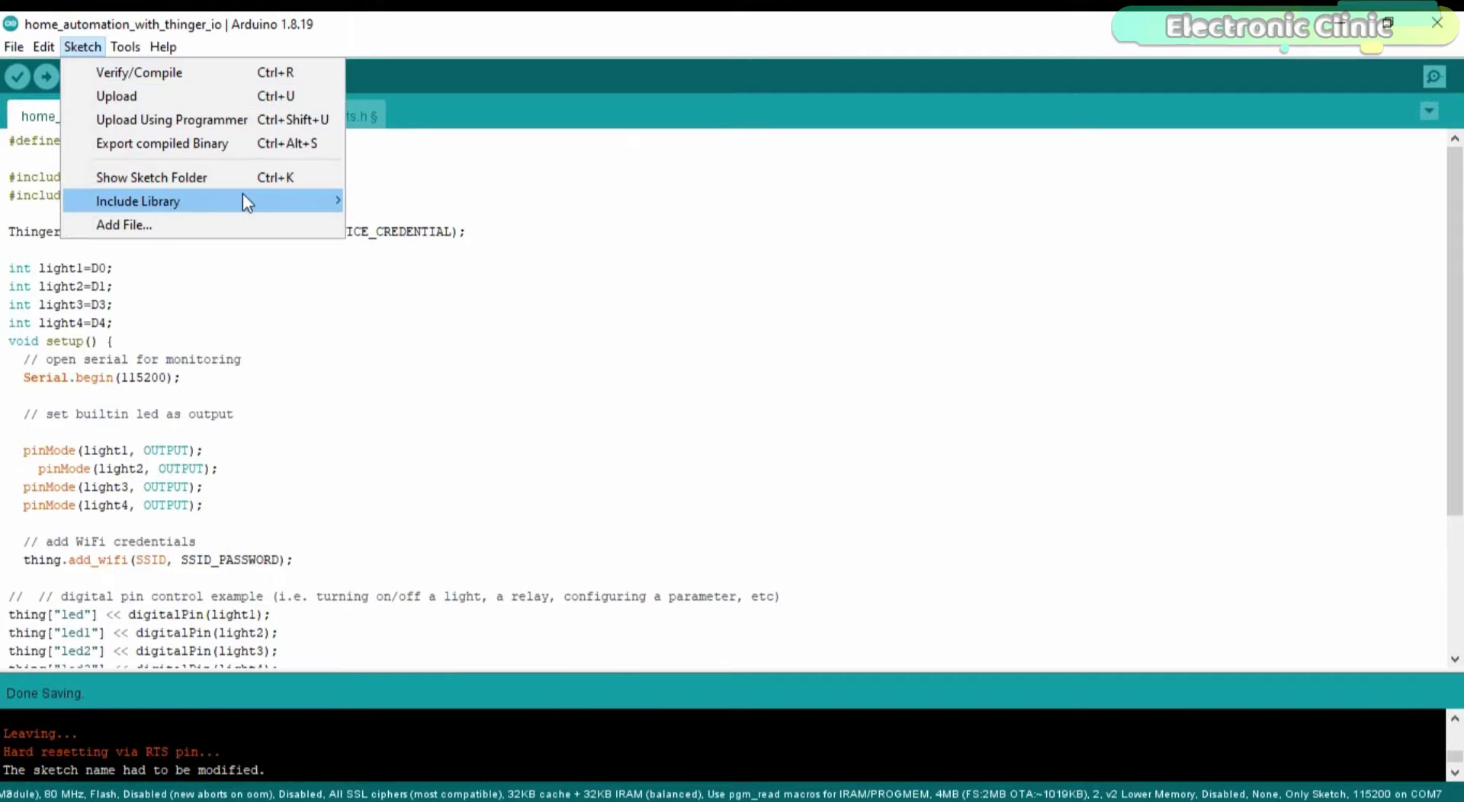
mouse_move(286, 200)
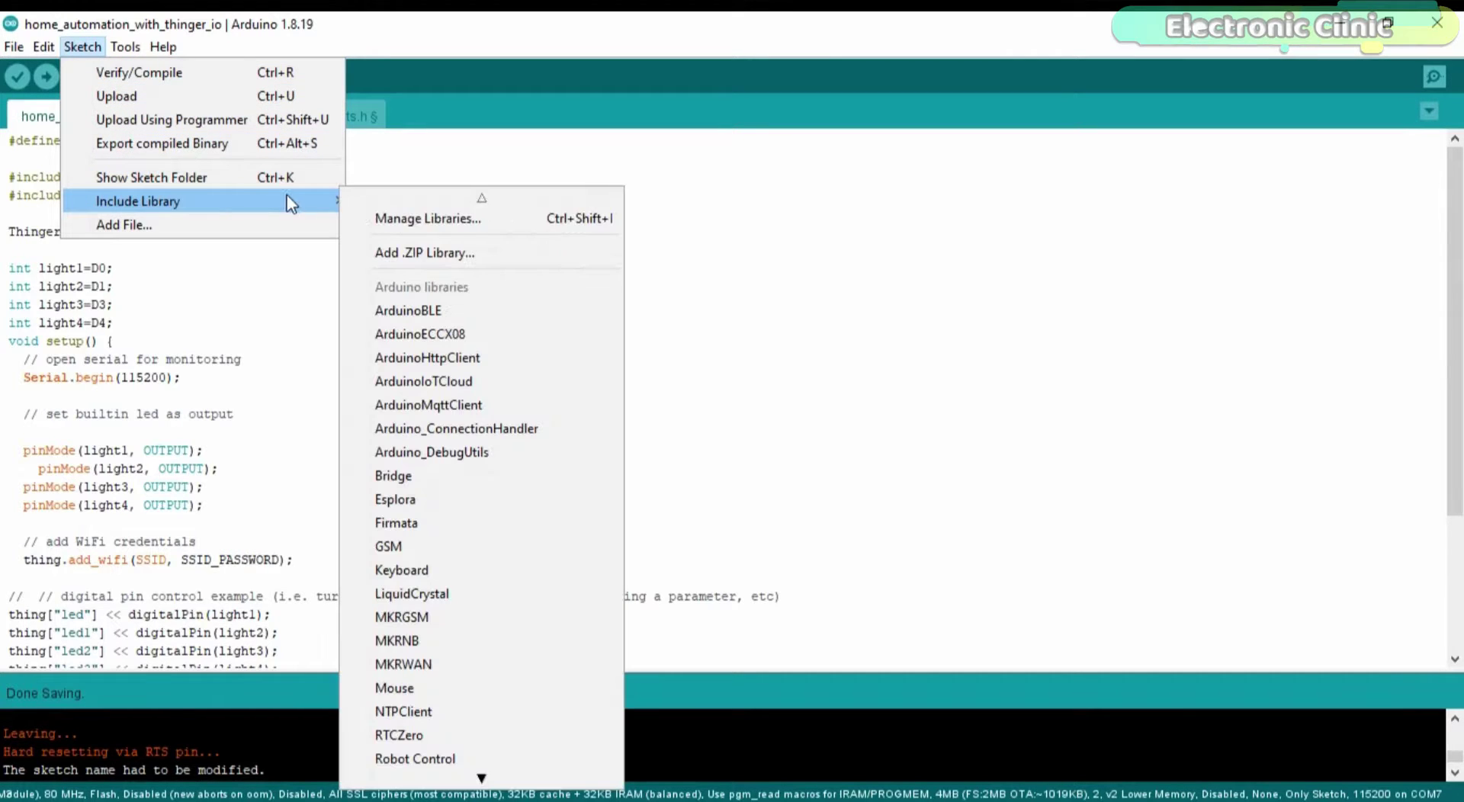
left_click(398, 221)
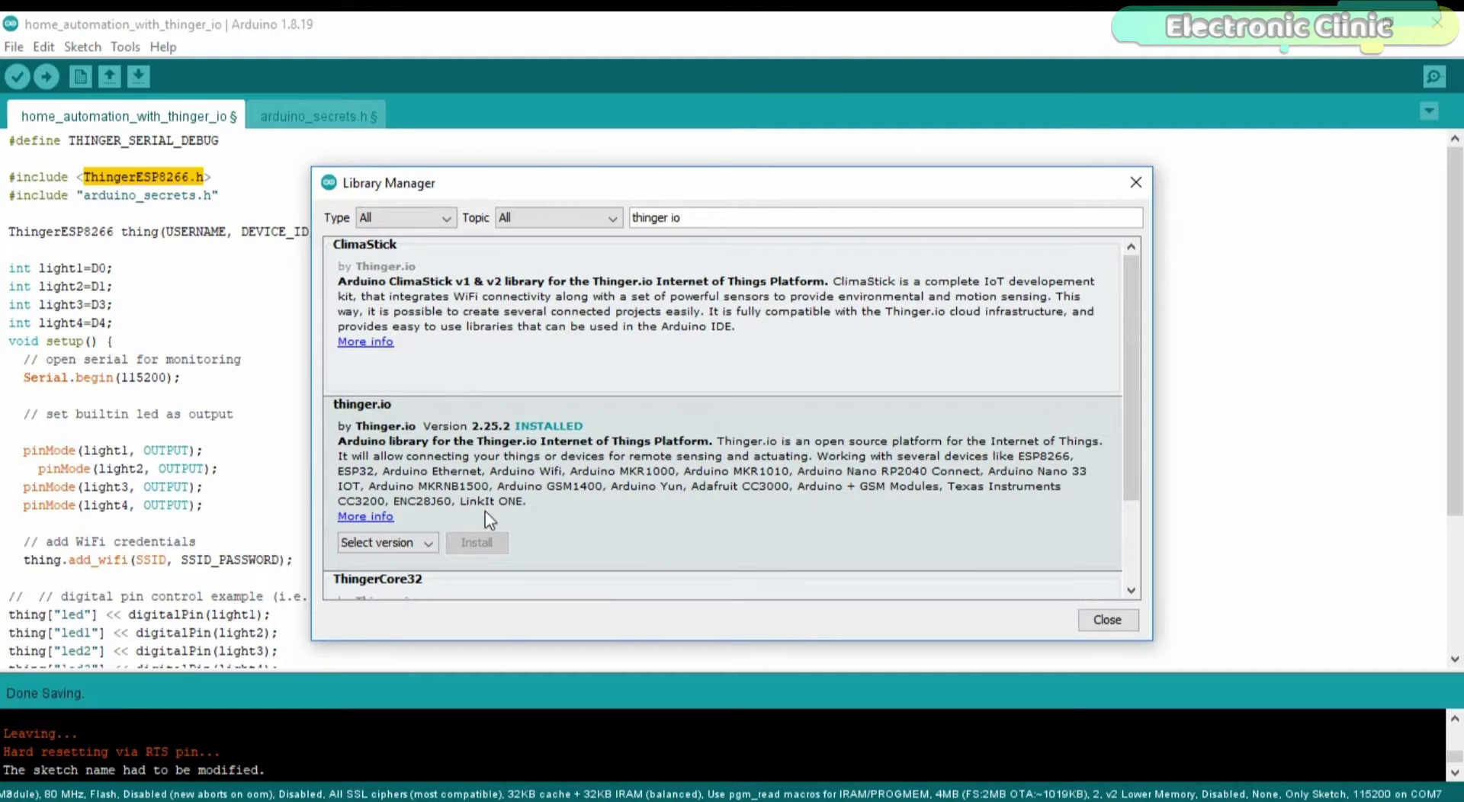
key("Escape")
Check the board and port settings and upload the sketch to the NodeMCU.
left_click(125, 48)
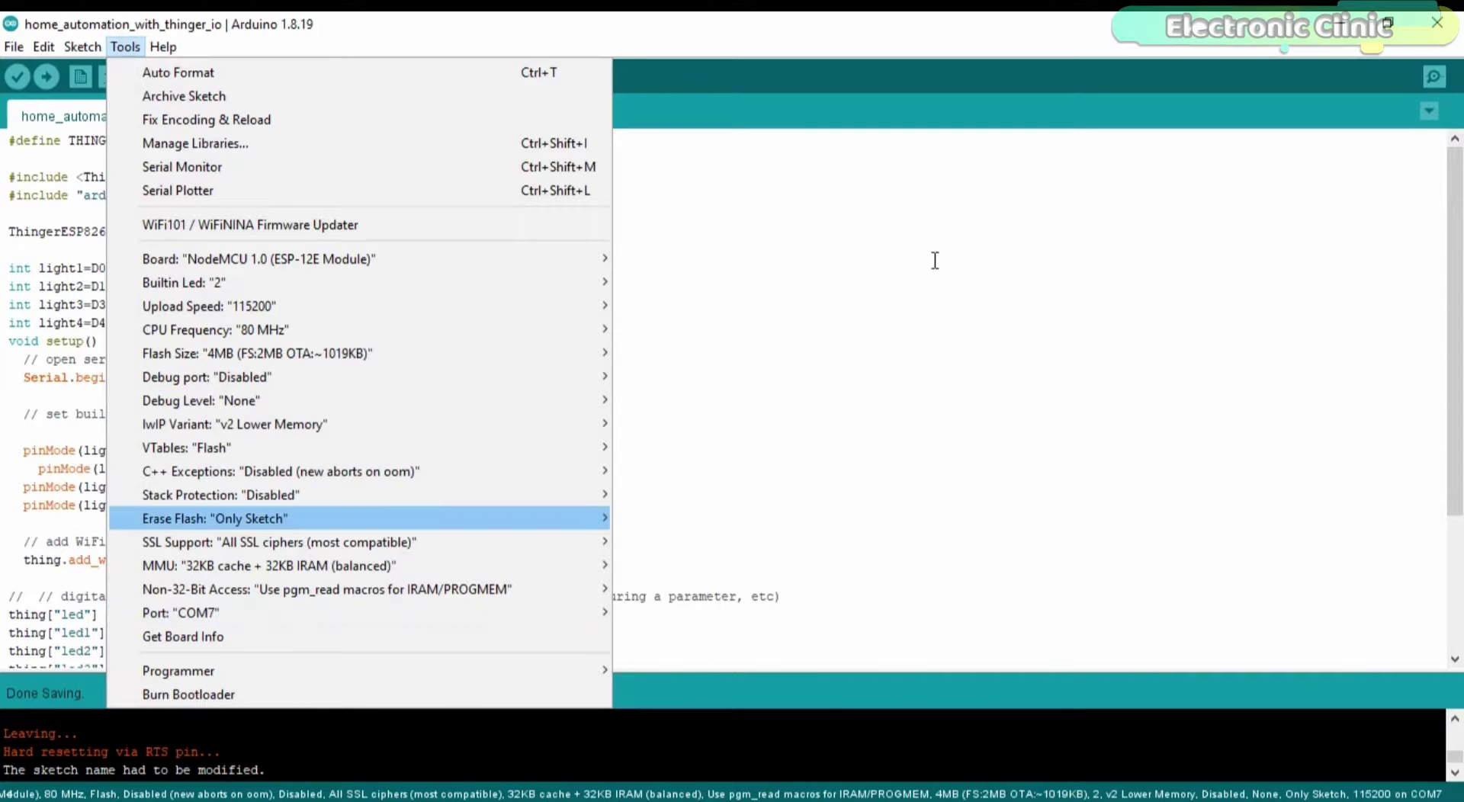
left_click(147, 160)
left_click(49, 76)
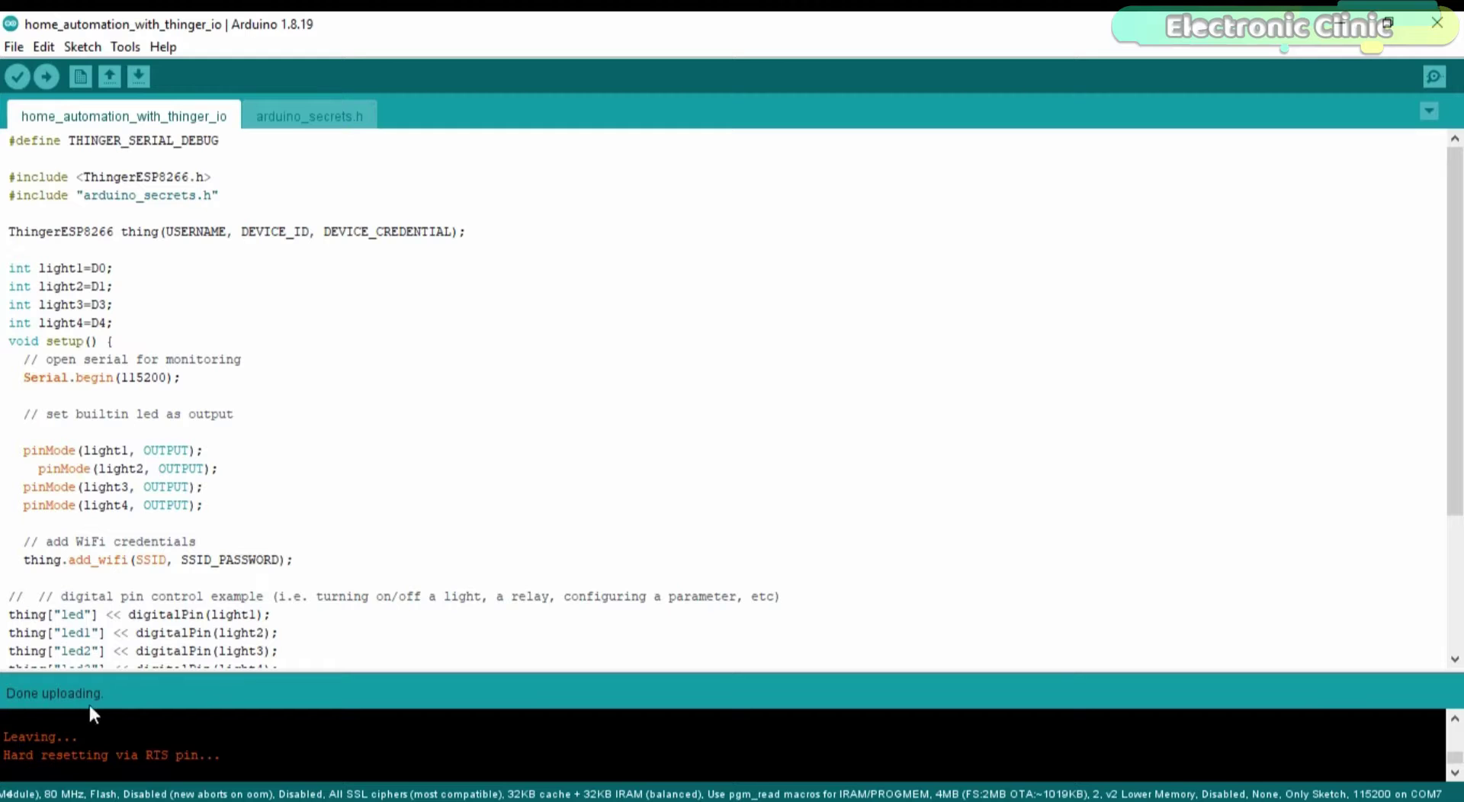
key("alt+Tab")
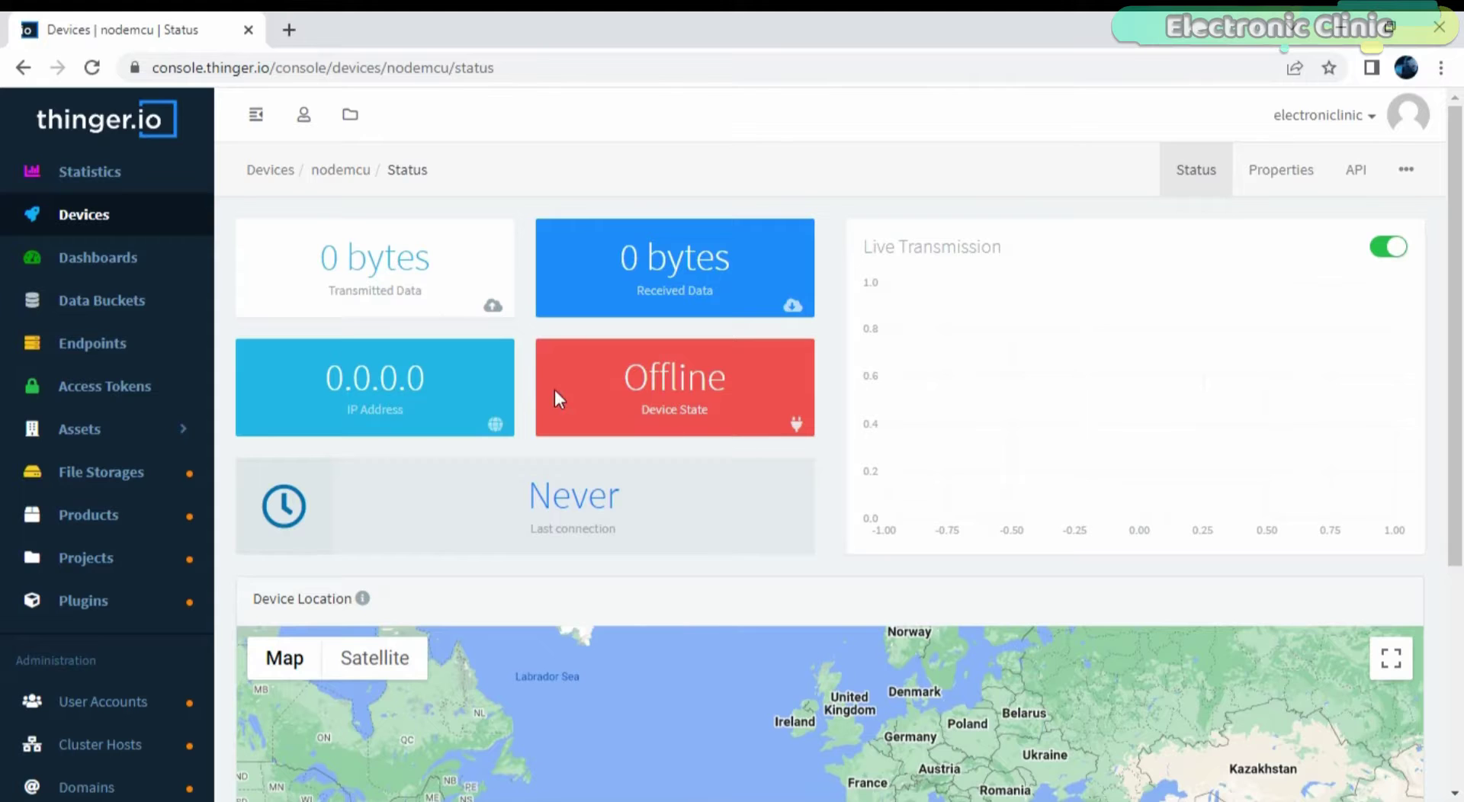
left_click(92, 69)
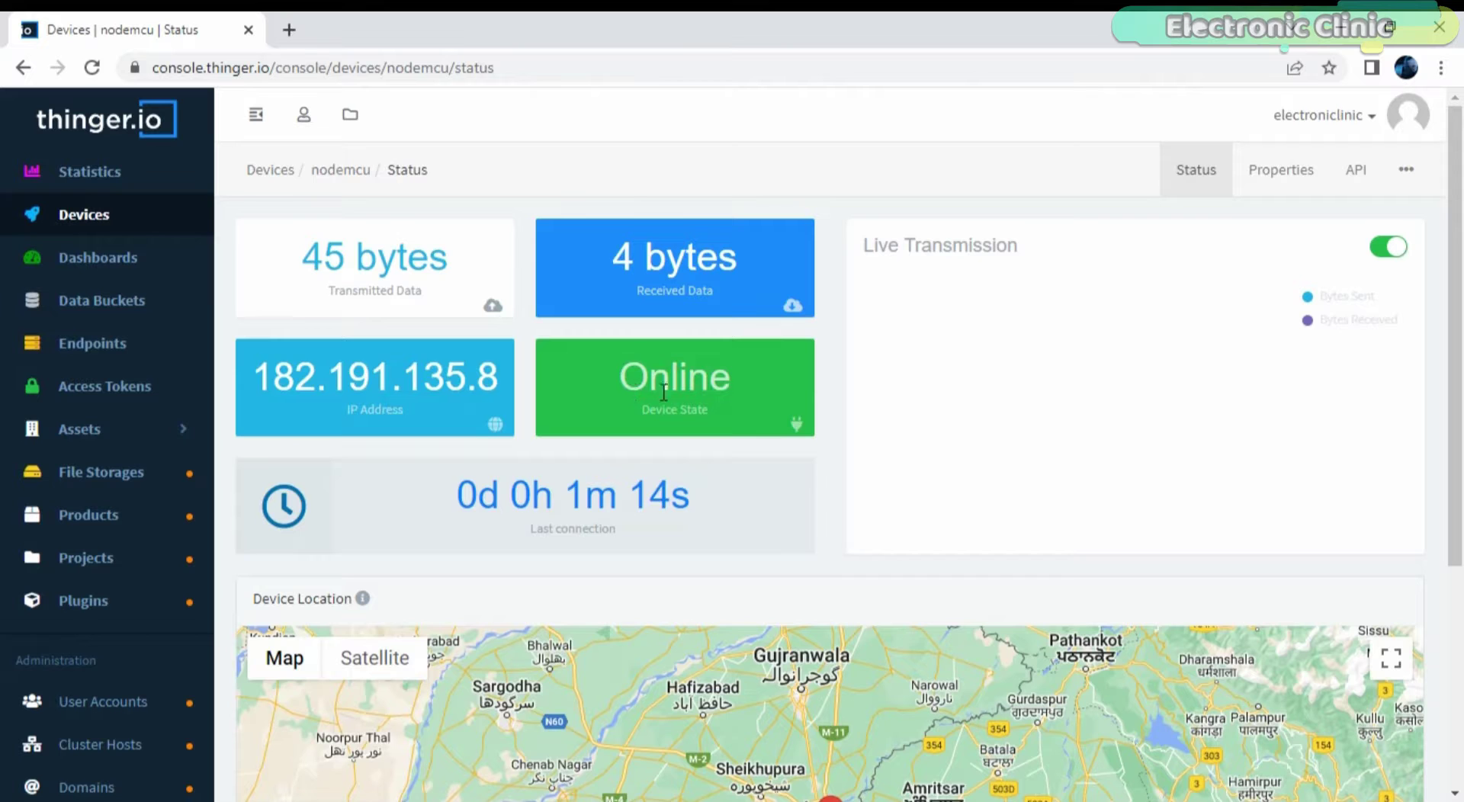
scroll(340, 457, "down", 4)
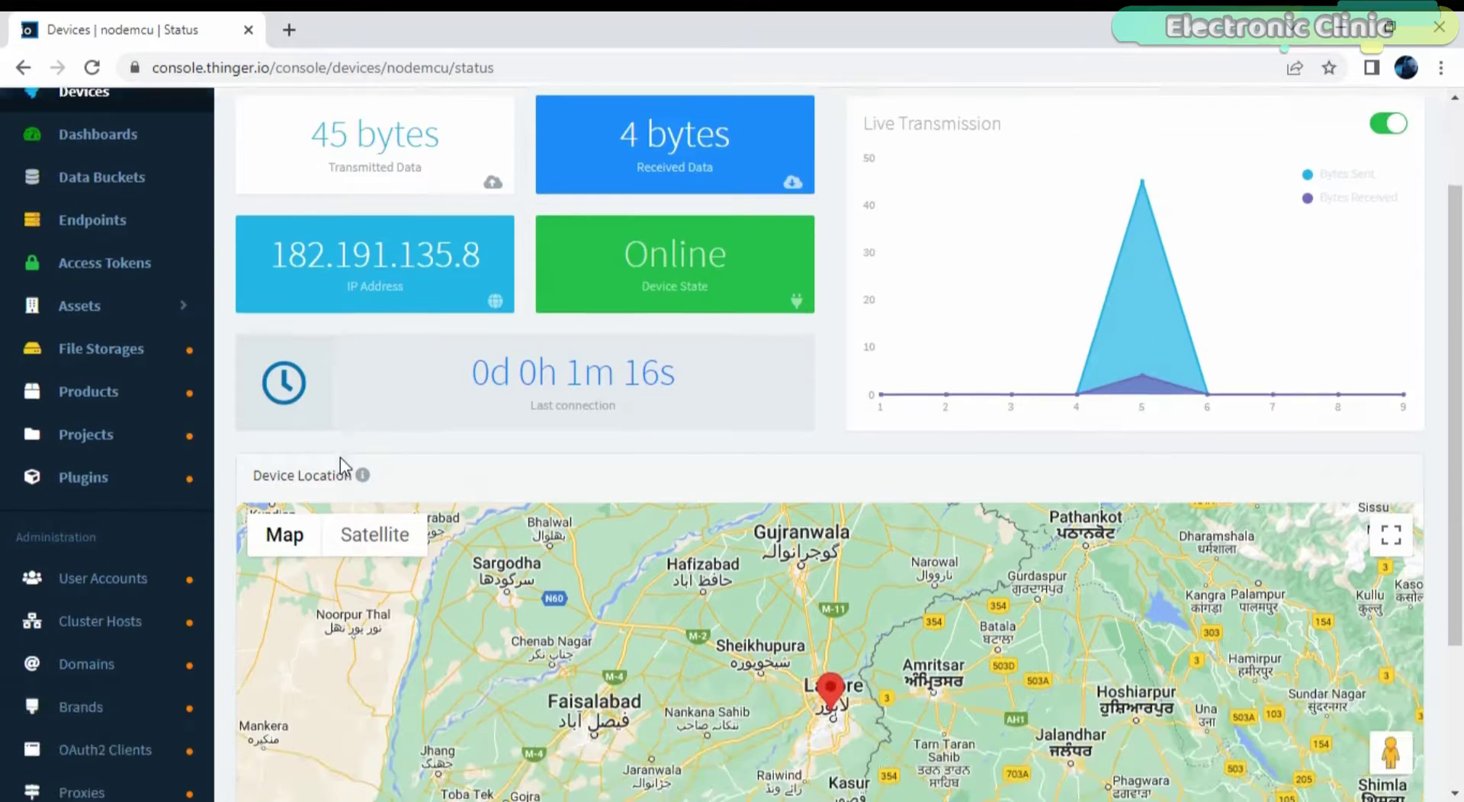
scroll(604, 355, "up", 4)
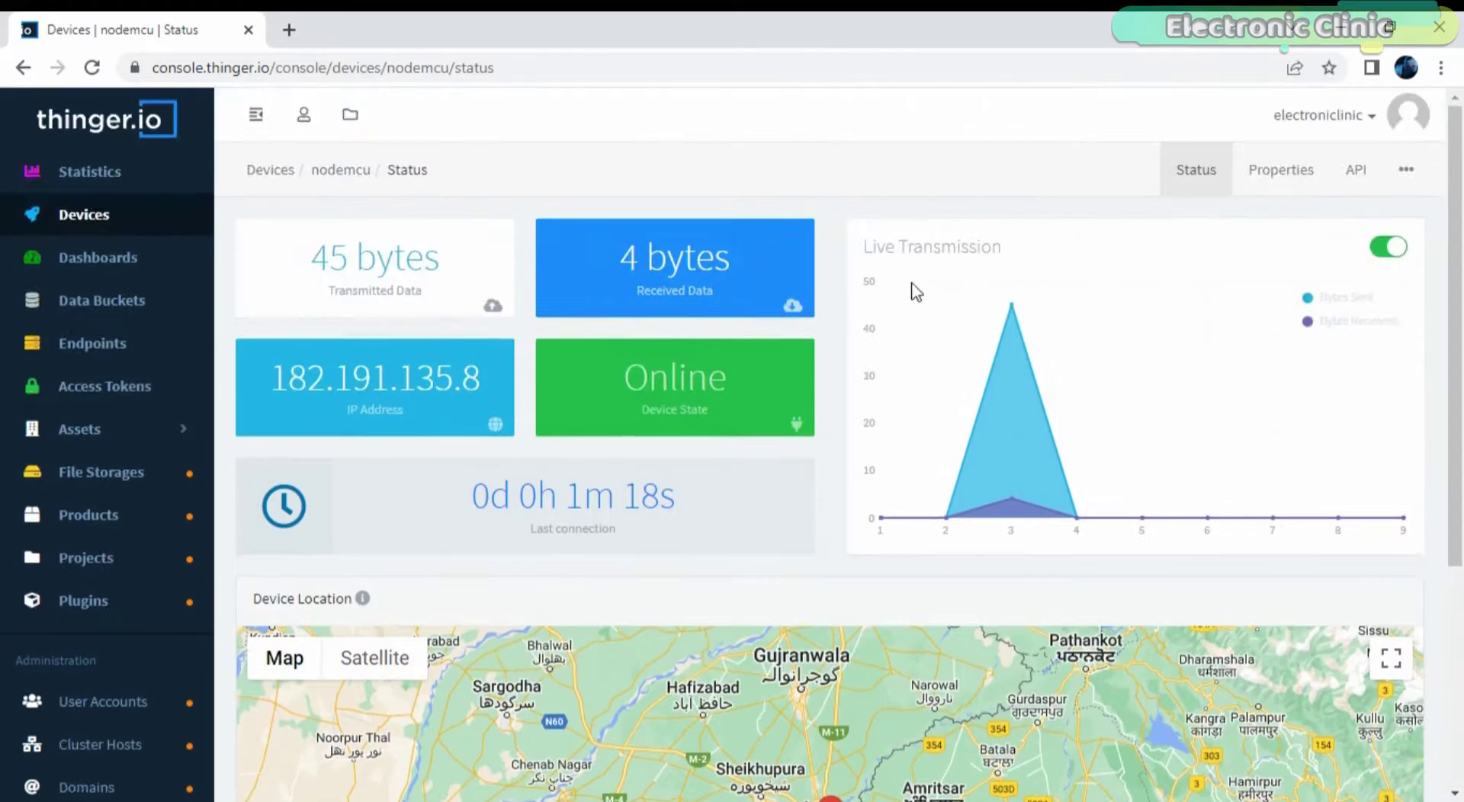
scroll(419, 356, "down", 3)
scroll(209, 316, "up", 3)
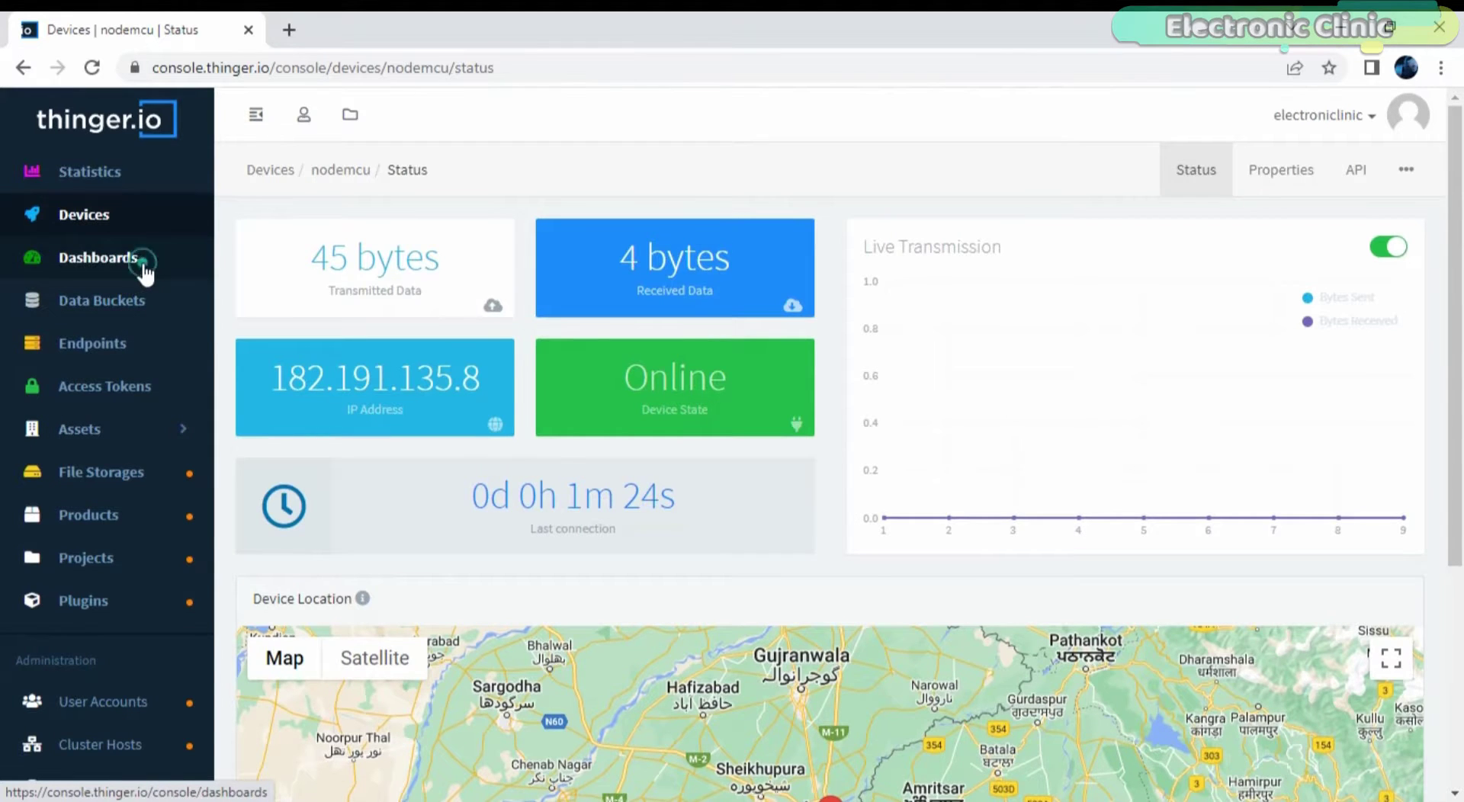
Create dashboard id electronicclinic named 'Home Automation', described 'Home automation using Thinger .io'.
left_click(144, 269)
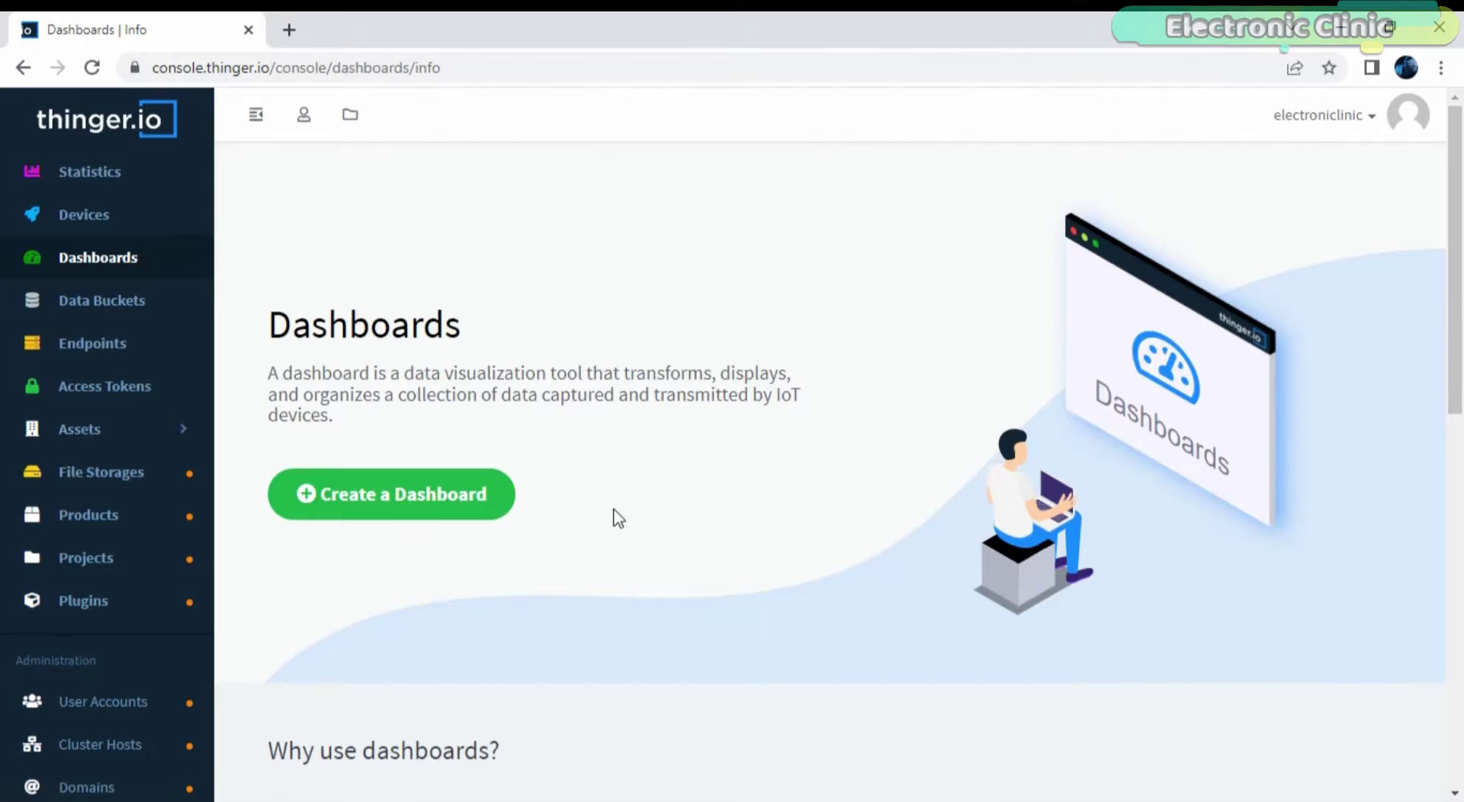
left_click(480, 518)
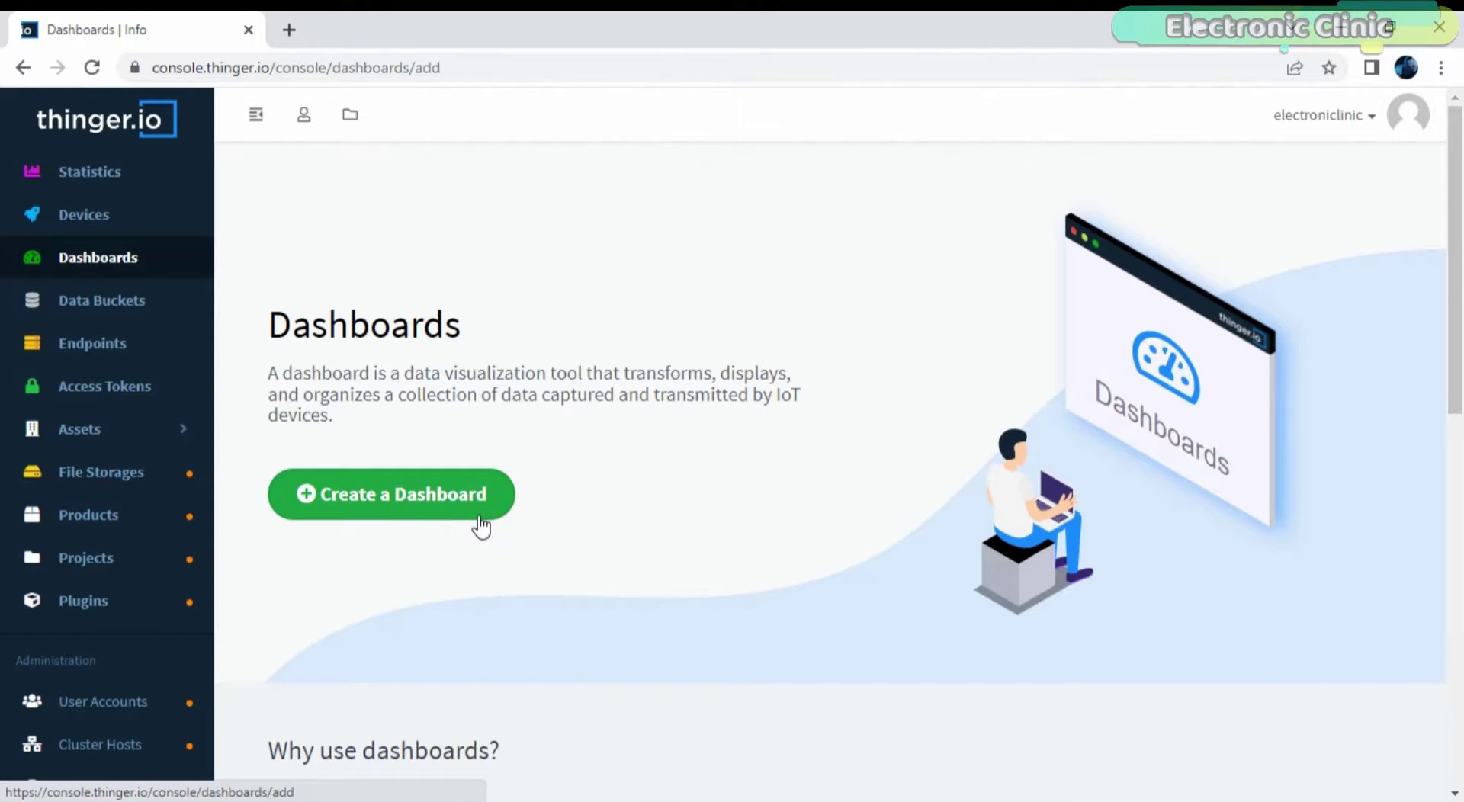
type("electronicclinic")
left_click(481, 351)
type("Home Automation")
left_click(473, 401)
type("Home automation using Thinger .io")
left_click(333, 479)
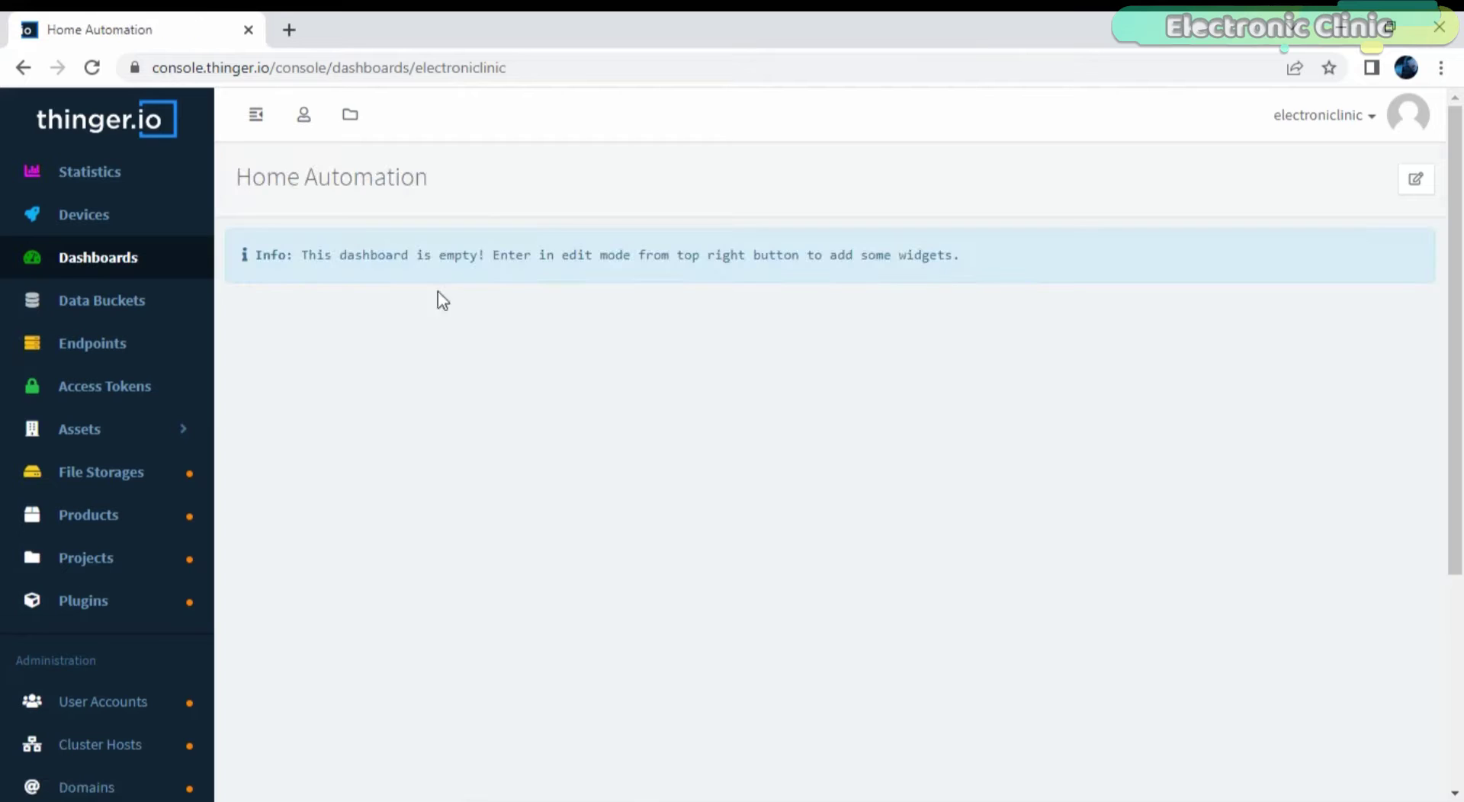
Add a widget titled 'Light 1', subtitle 'light 1 control', linked to the Home Automation dashboard.
left_click(1417, 186)
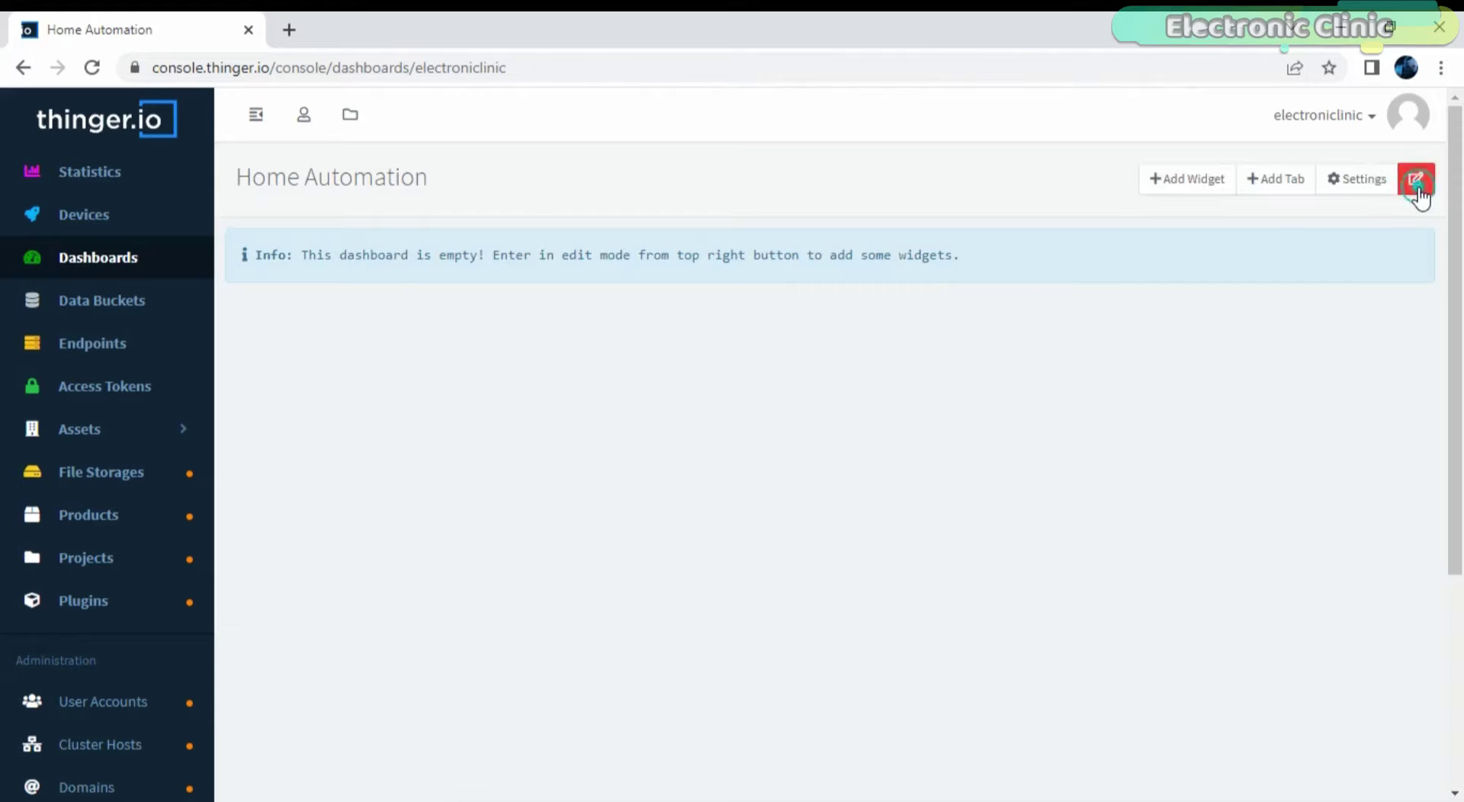
left_click(1189, 186)
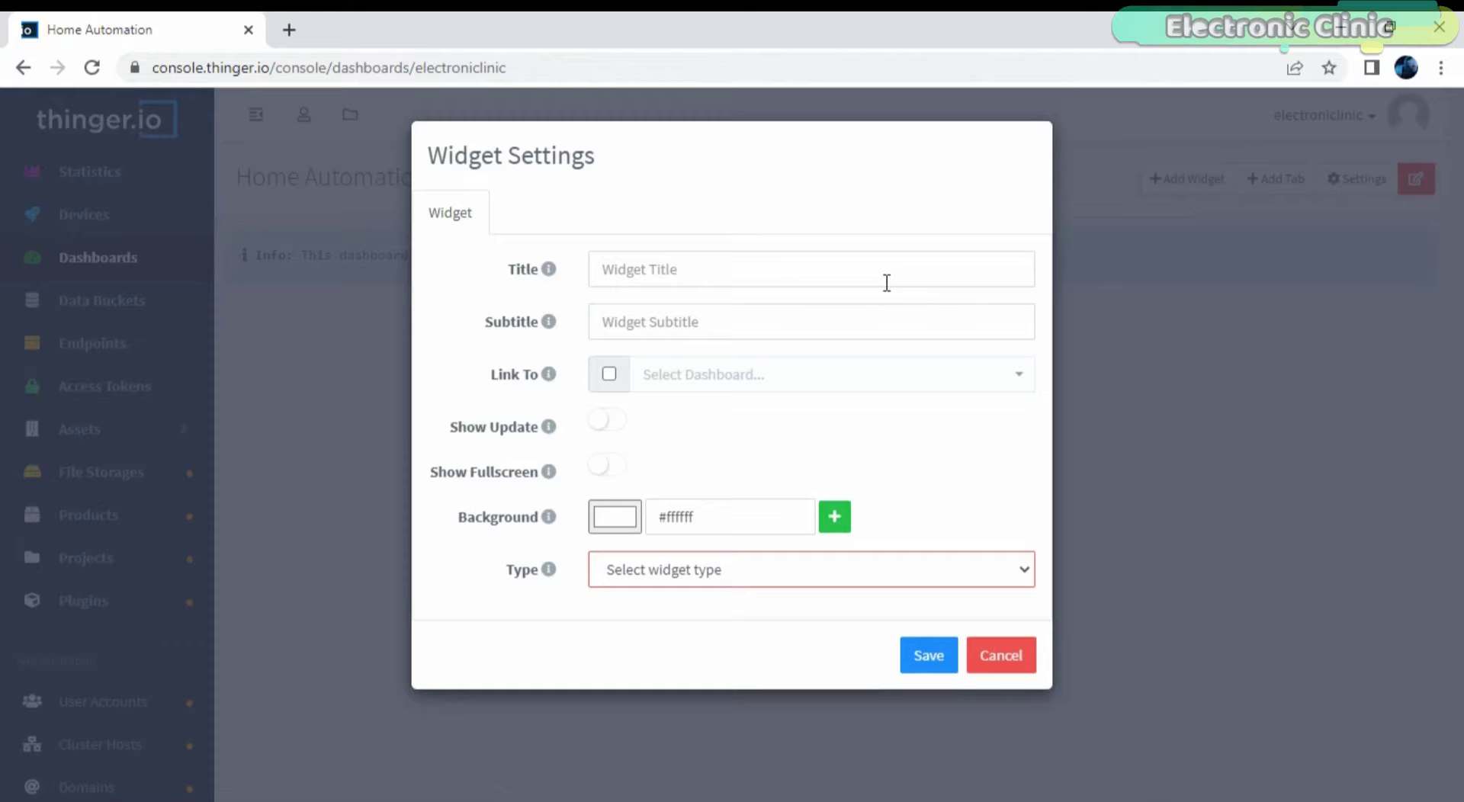
left_click(892, 270)
type("Light 1")
left_click(734, 323)
type("light 1 control")
left_click(670, 382)
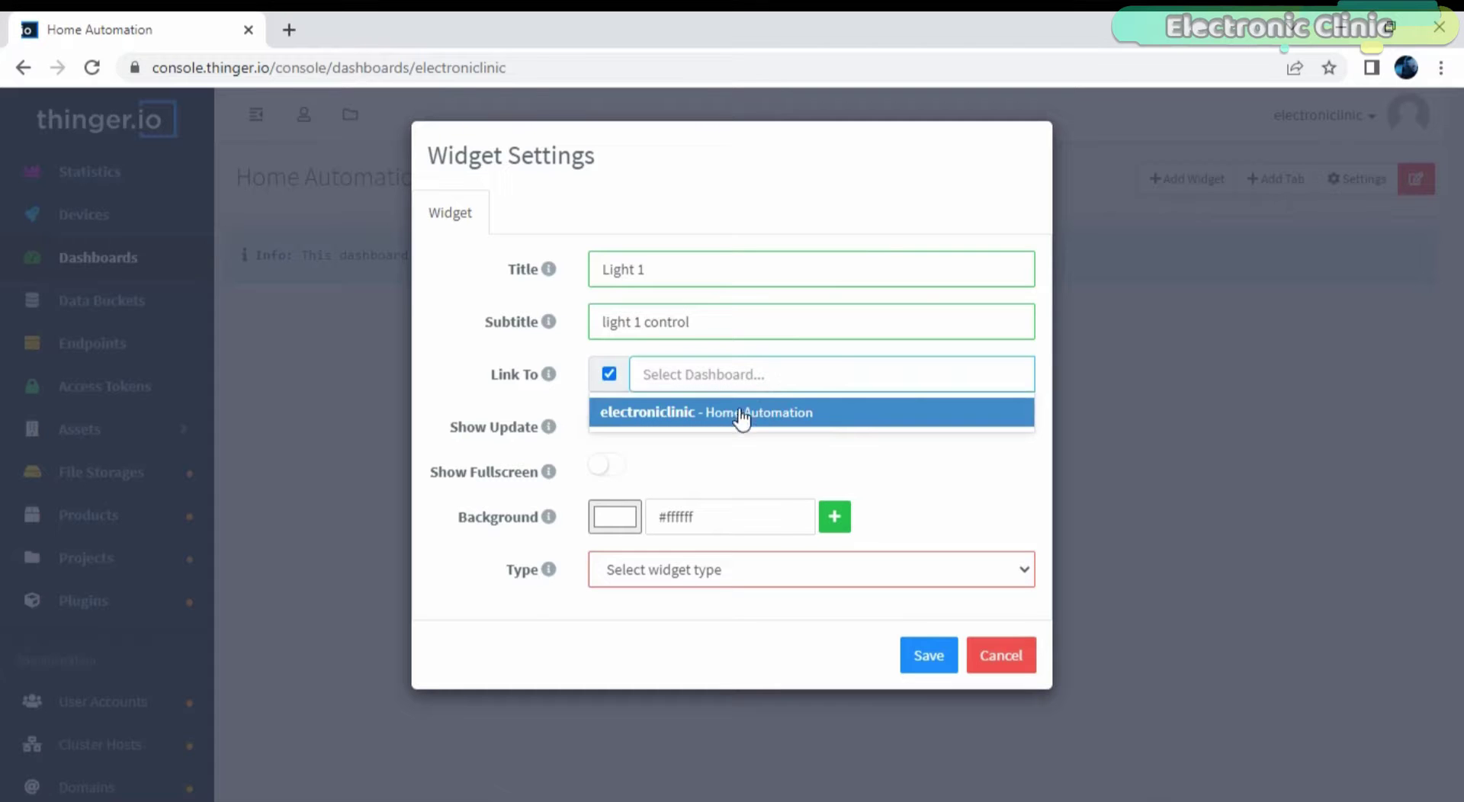
left_click(843, 419)
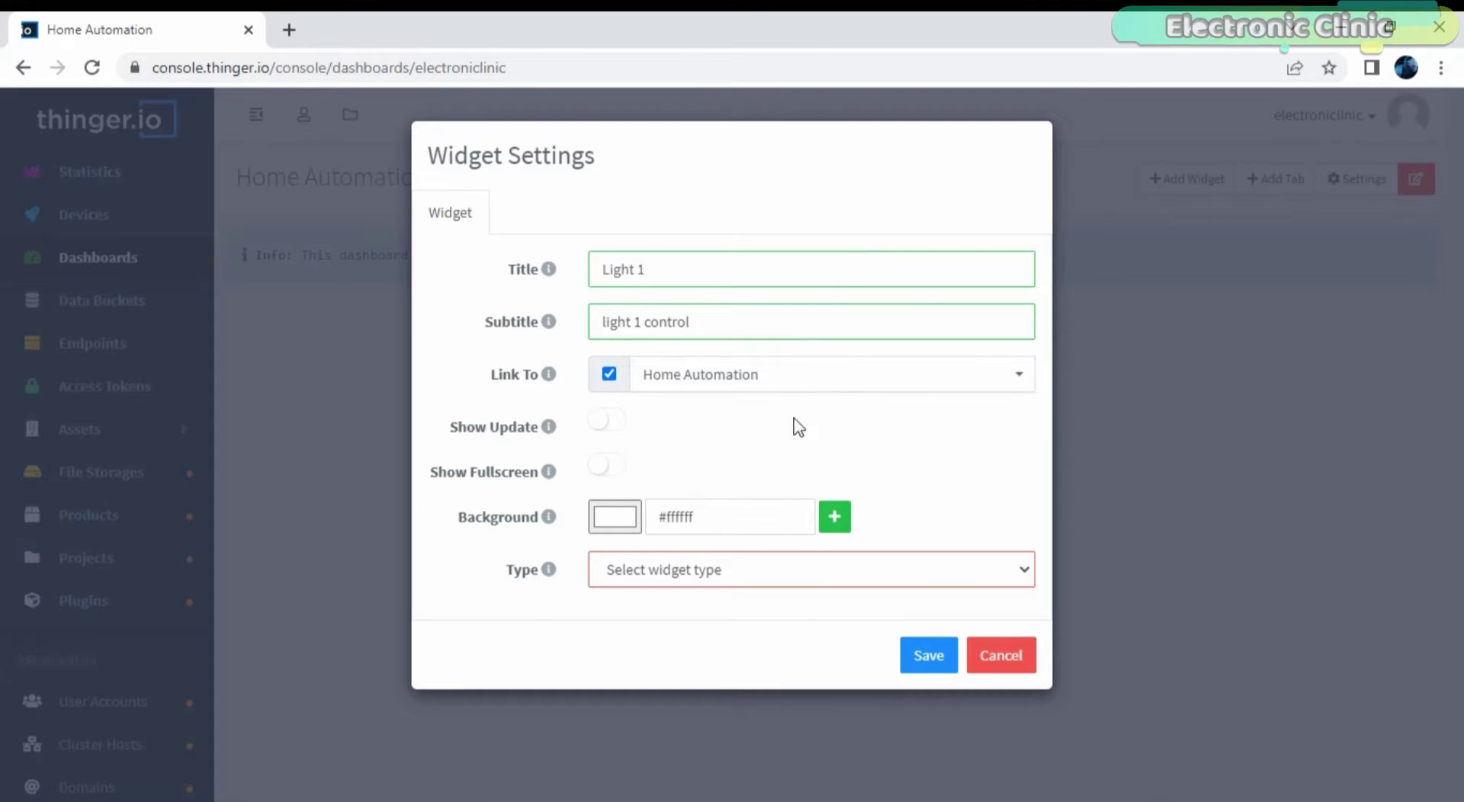
Set the widget background to a light lilac shade (#e5c6f0).
left_click(615, 518)
left_click(705, 404)
left_click(633, 239)
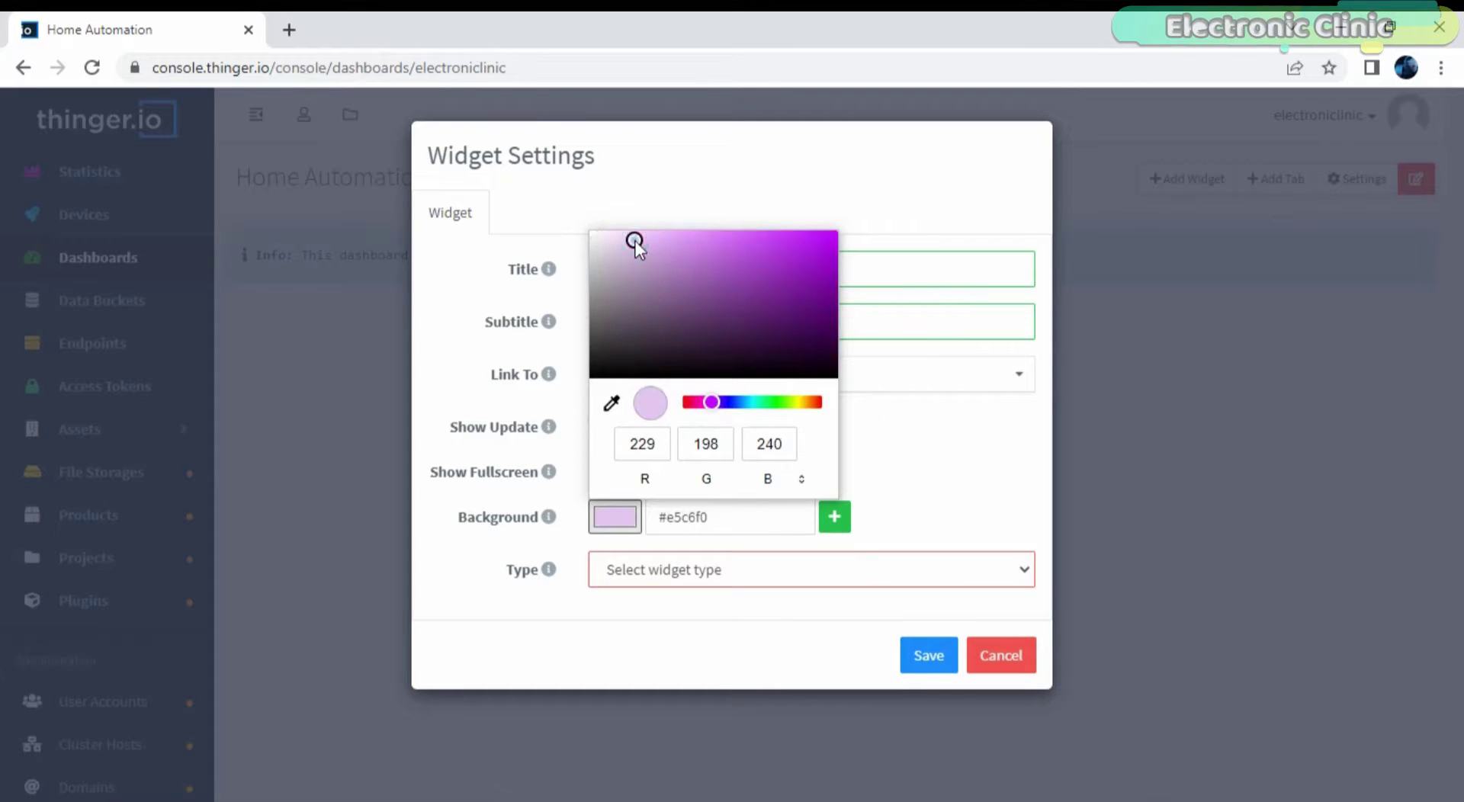
left_click(898, 458)
Make it an On/Off State switch bound to the ESP8266's led resource and save it.
left_click(809, 583)
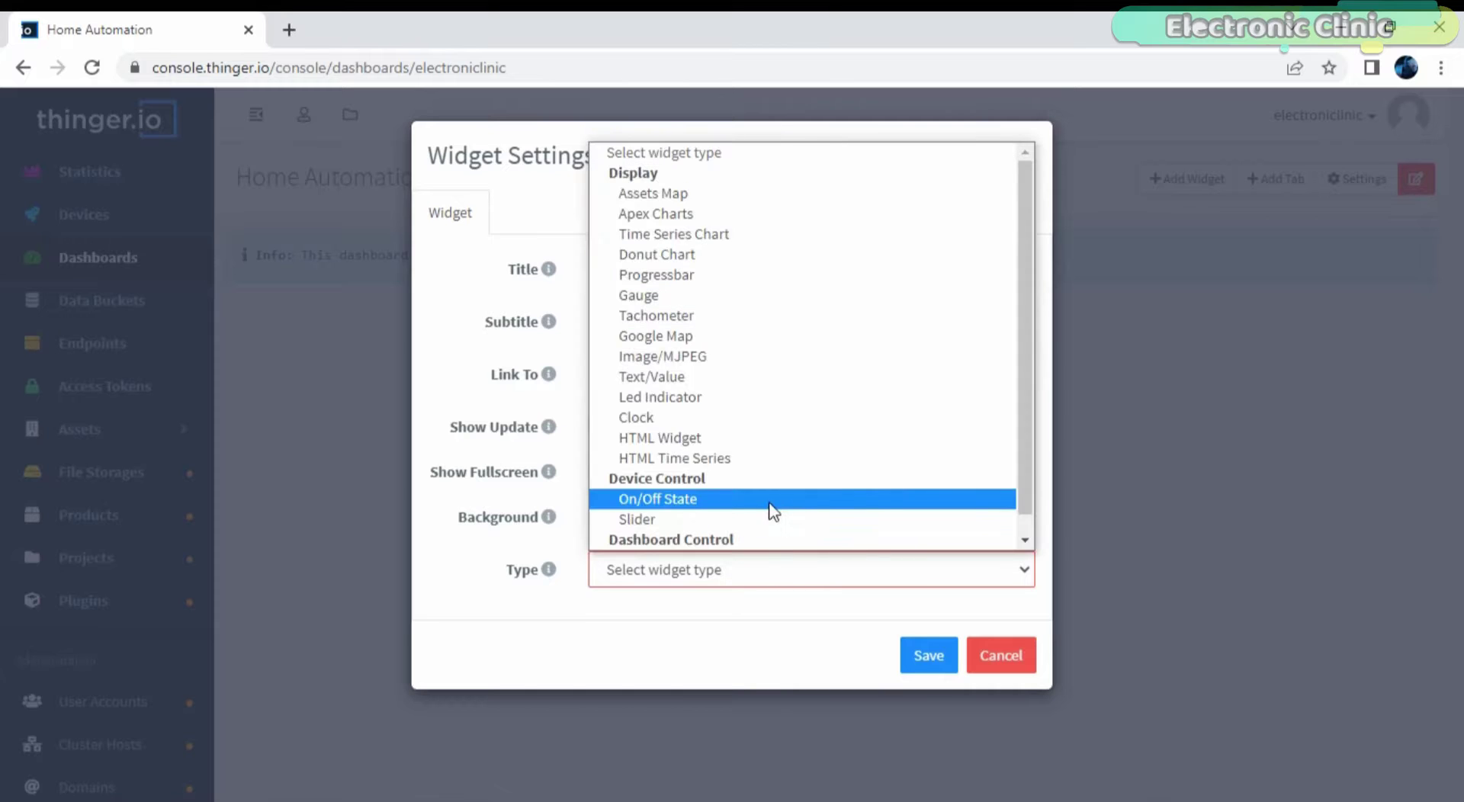
left_click(822, 498)
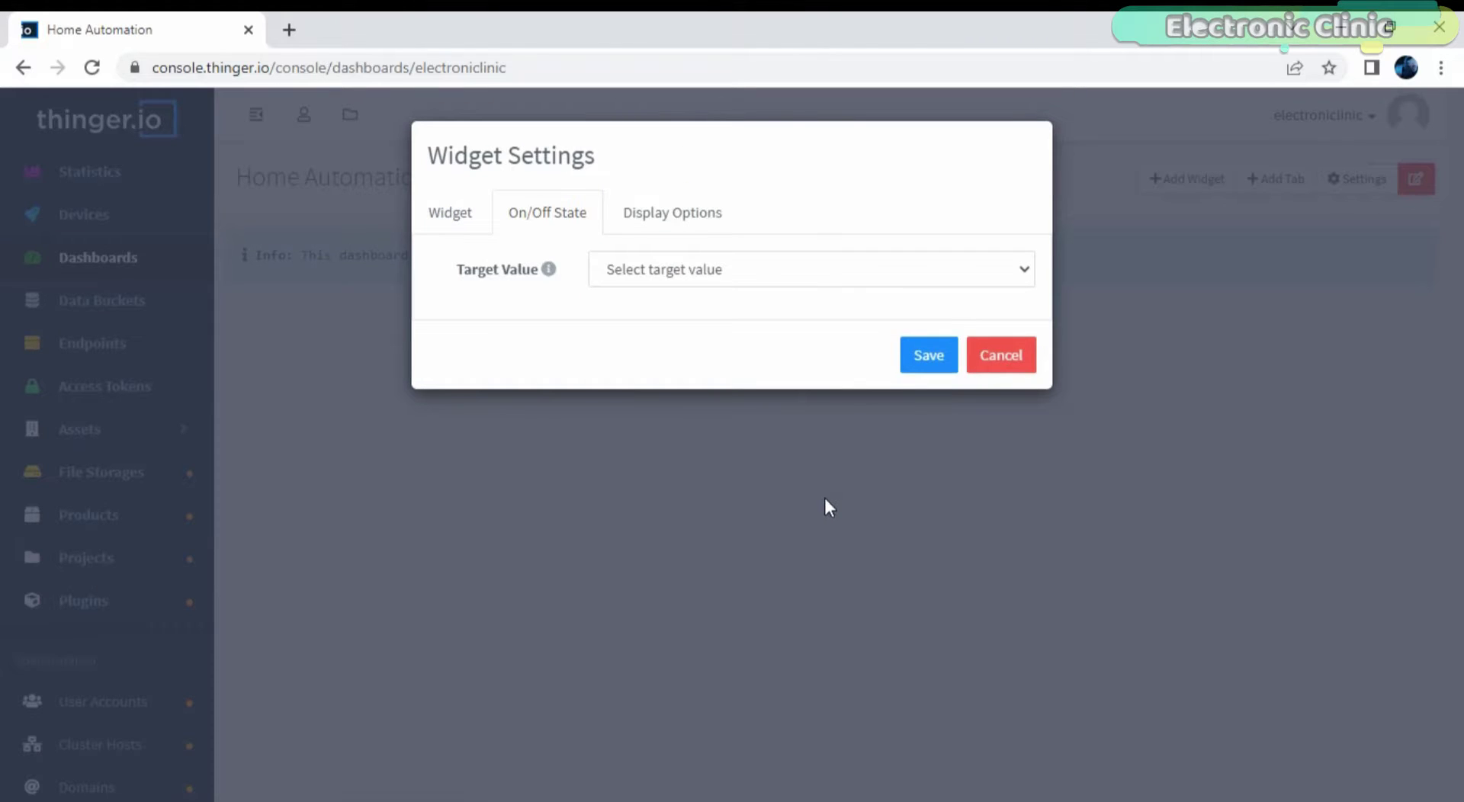
left_click(902, 276)
left_click(746, 328)
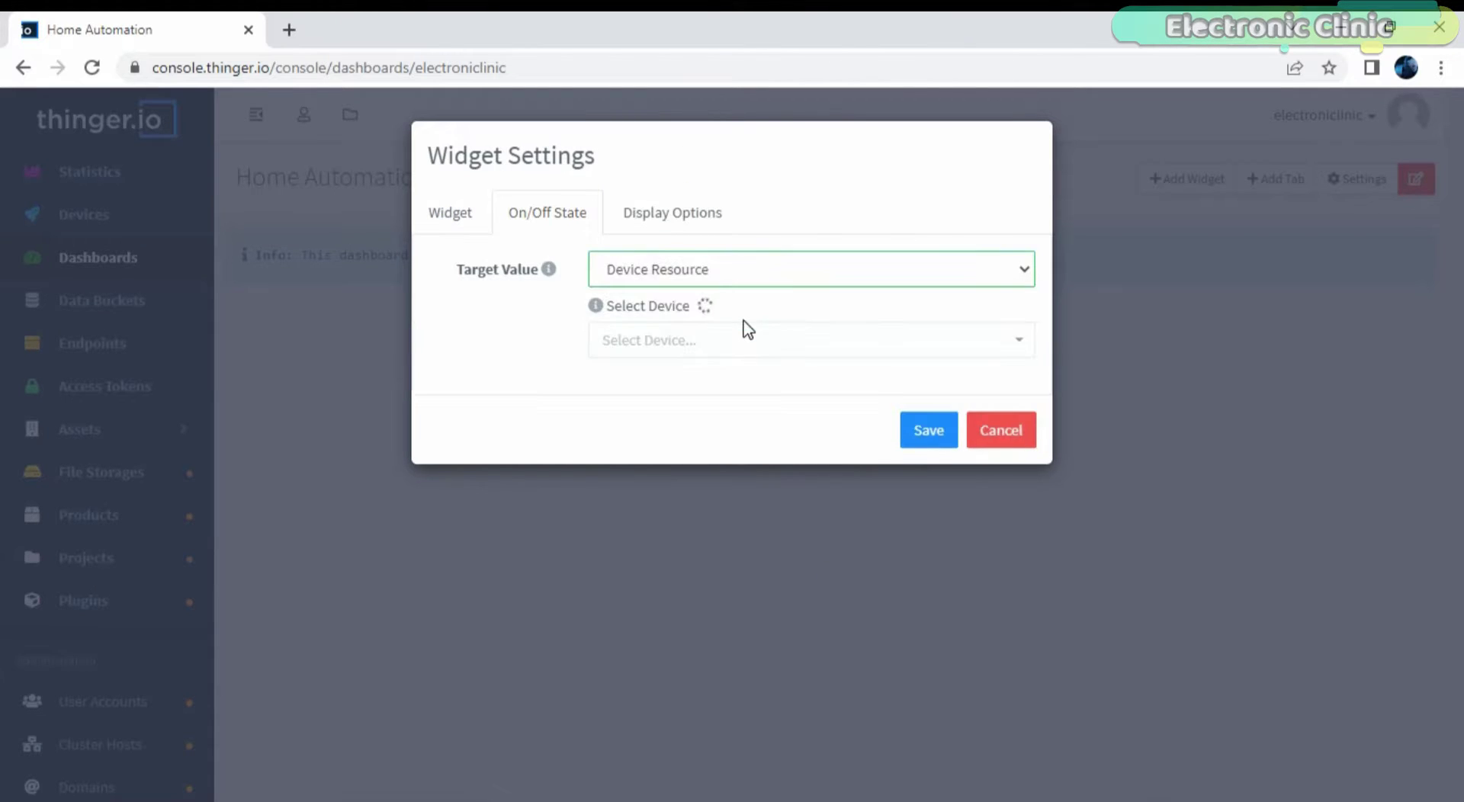
left_click(881, 347)
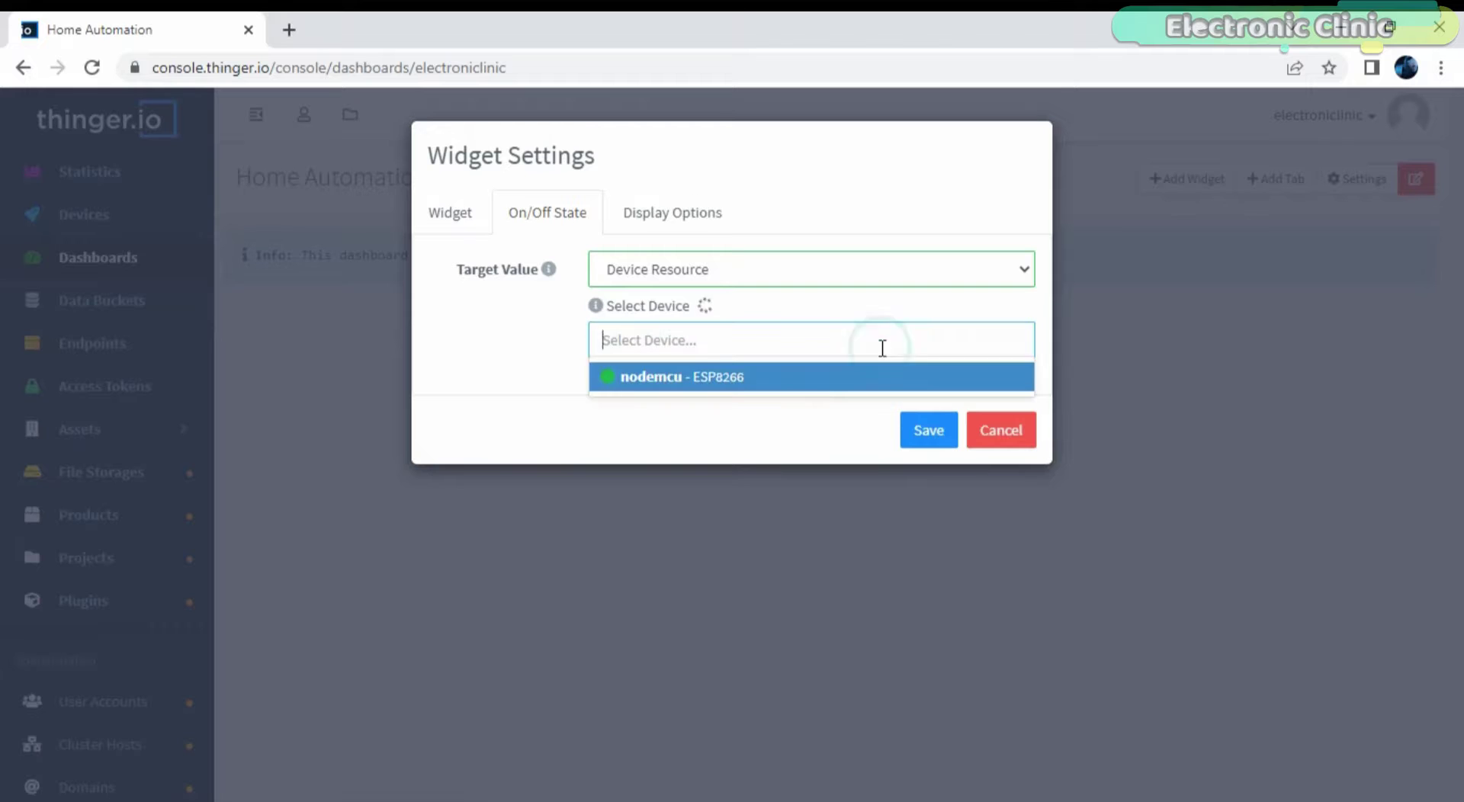
left_click(823, 378)
left_click(850, 416)
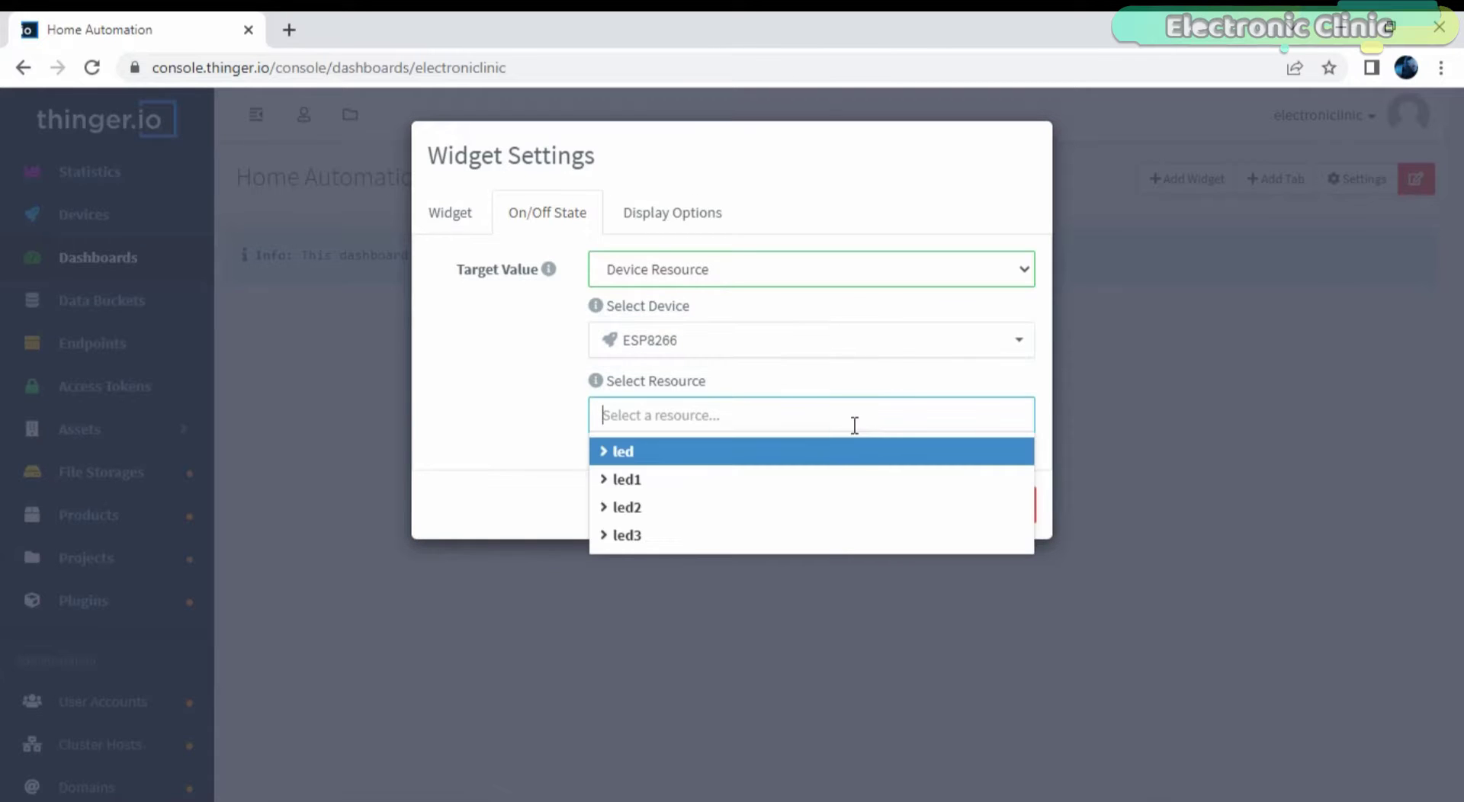
left_click(821, 453)
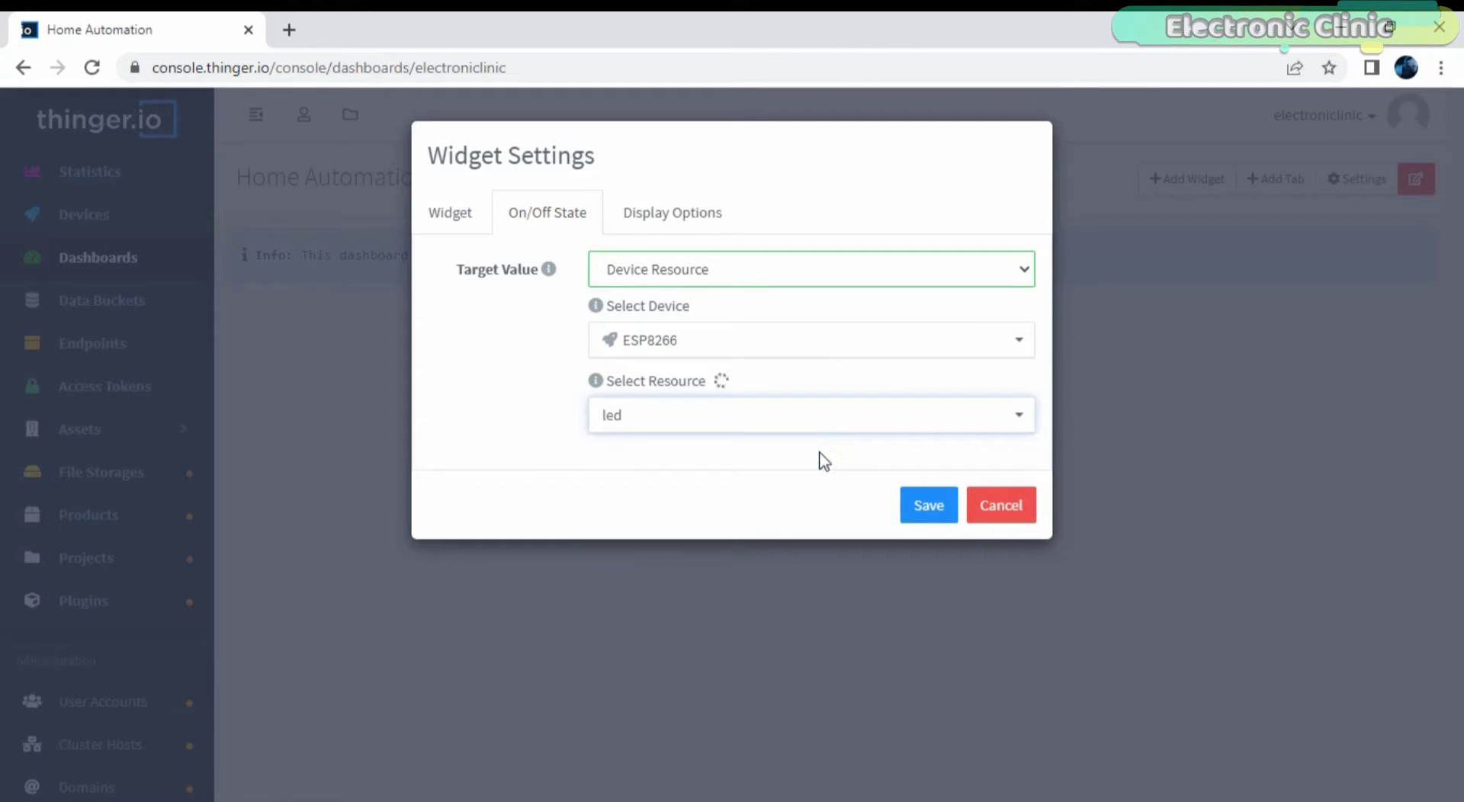
left_click(929, 506)
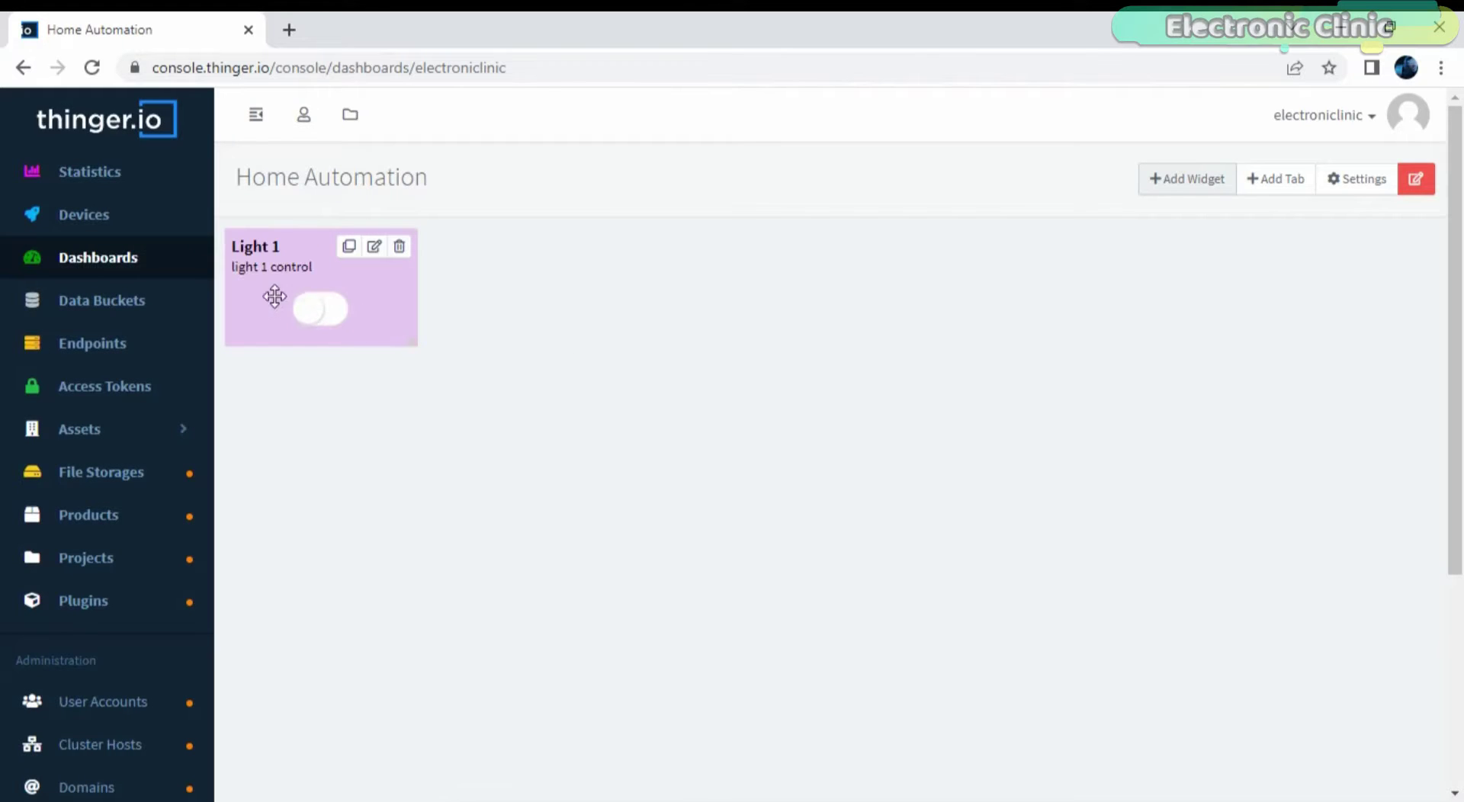
Add a widget titled 'Light 2' linked to the Home Automation dashboard.
left_click(1159, 187)
left_click(770, 273)
type("Light 2")
left_click(608, 374)
left_click(733, 375)
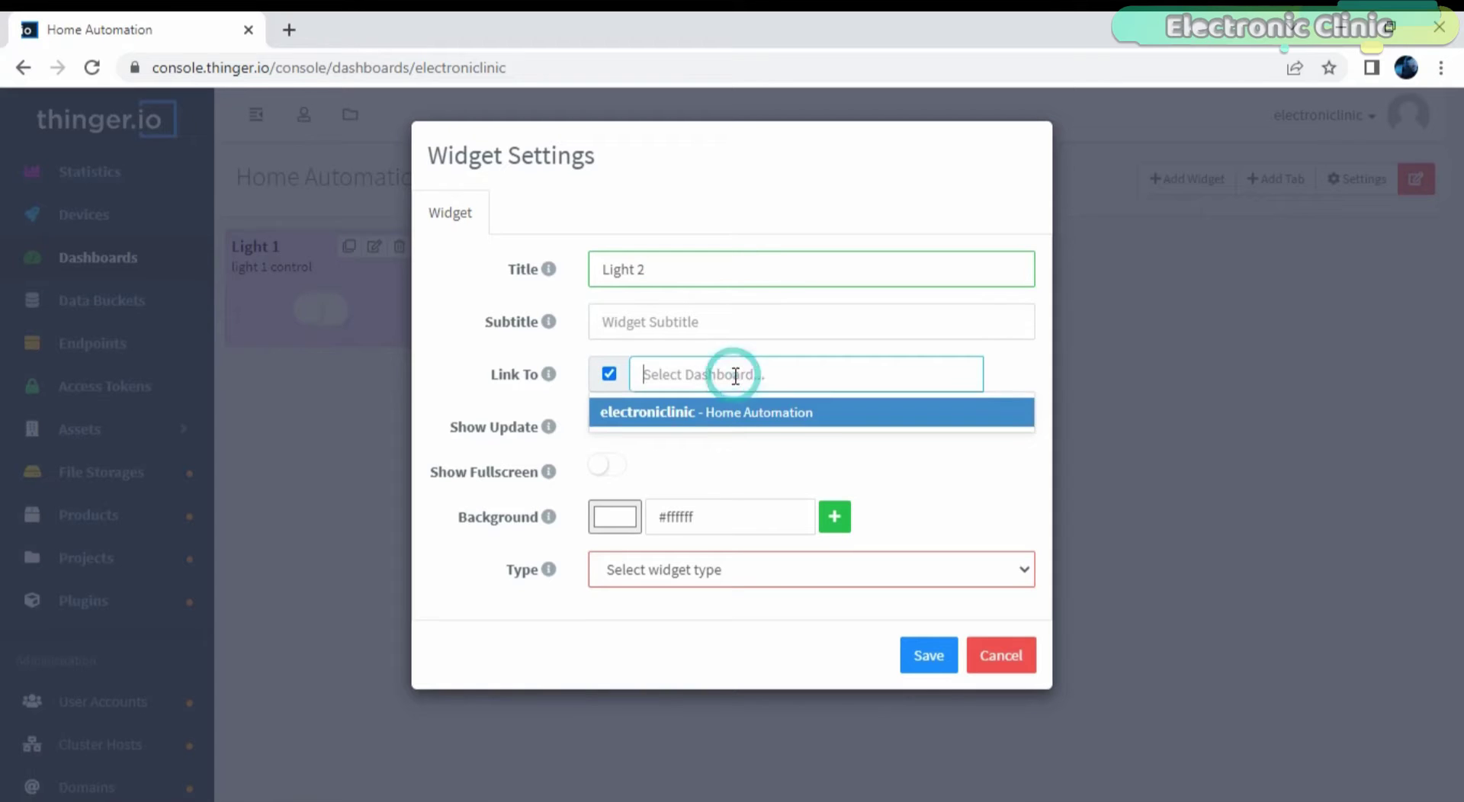
left_click(843, 418)
Give the Light 2 widget a light lavender background.
left_click(615, 517)
left_click(708, 403)
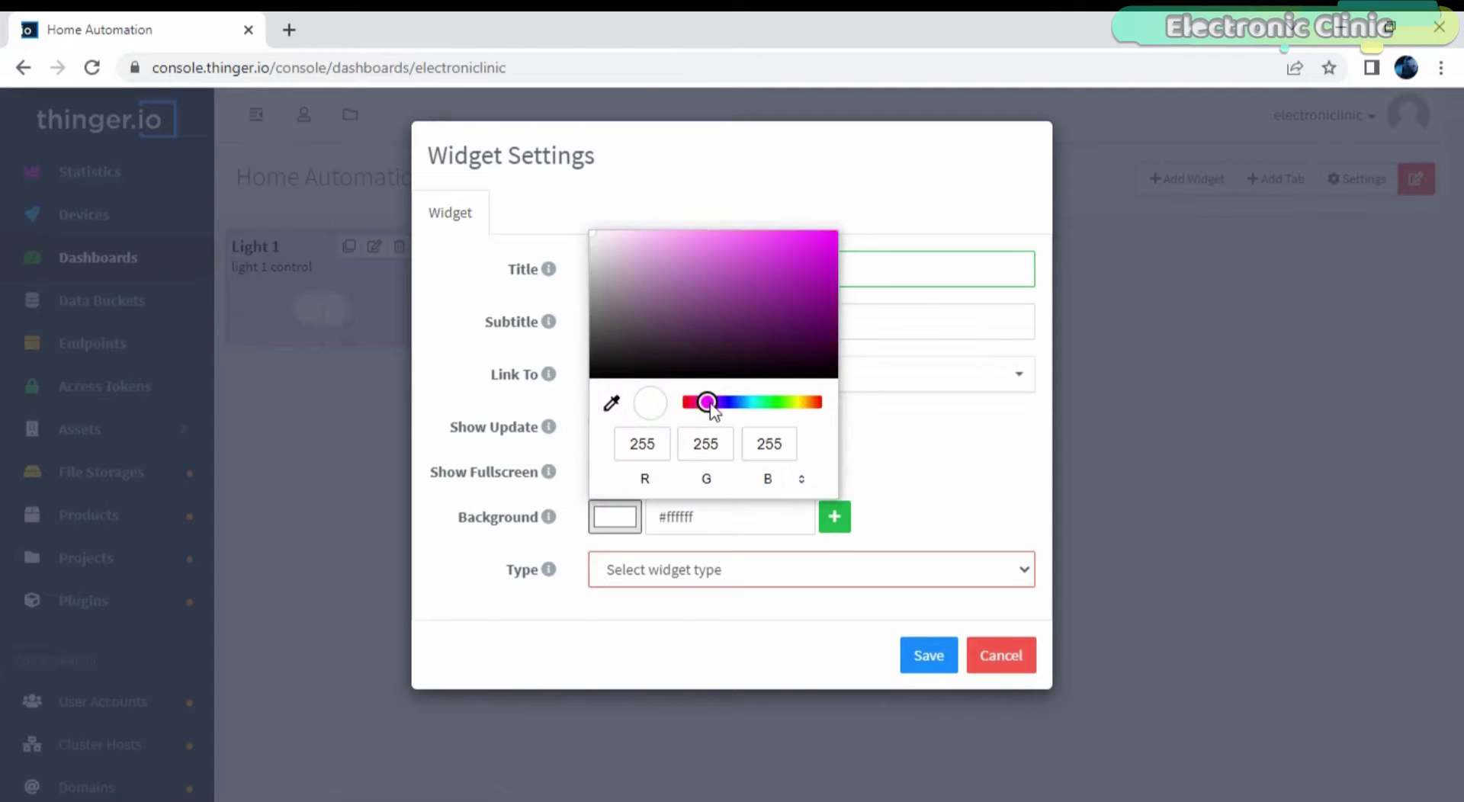
left_click_drag(712, 409, 721, 404)
left_click(616, 241)
left_click(938, 447)
Make it an On/Off State switch on the ESP8266's led1 resource, save, and begin another widget.
left_click(834, 576)
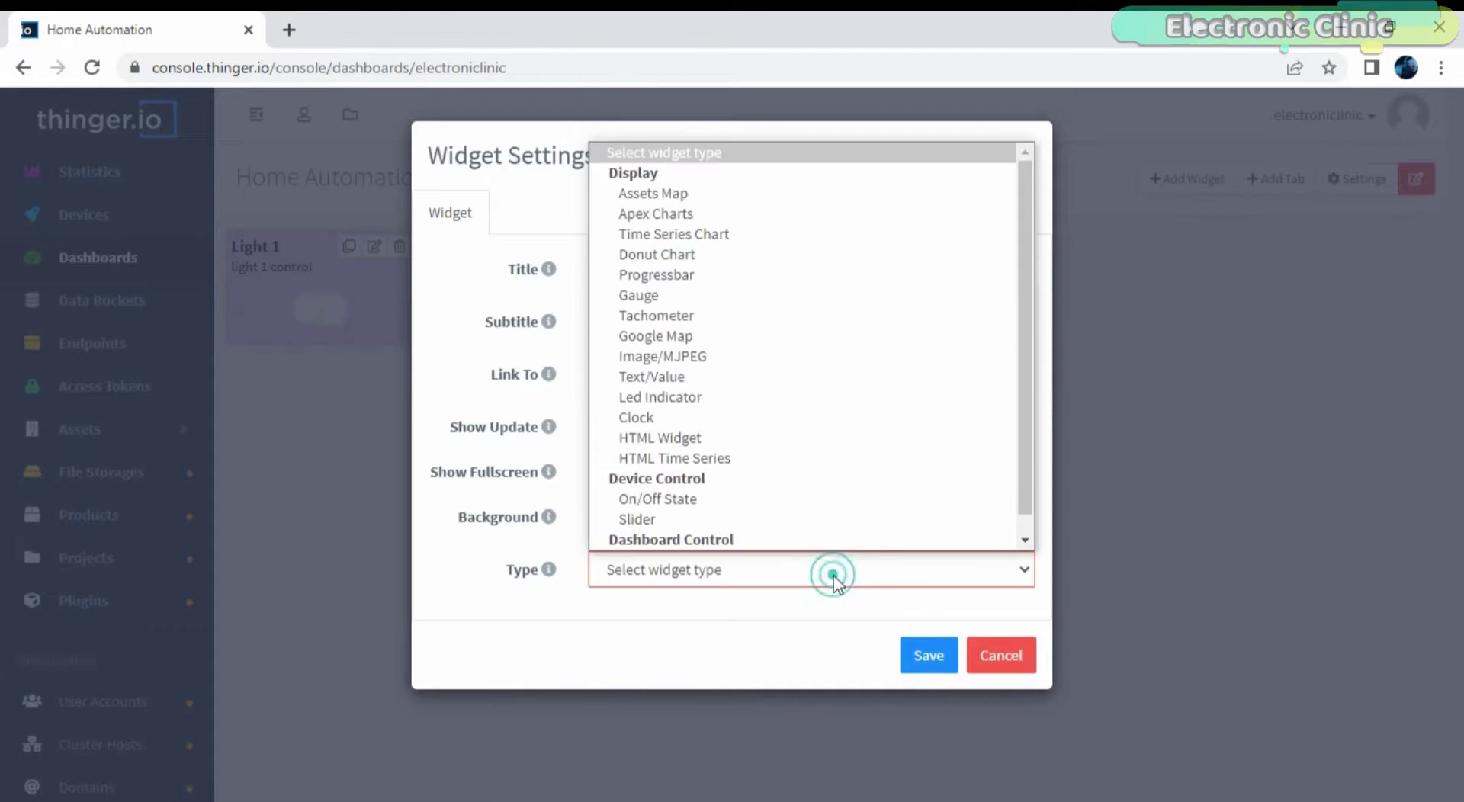
left_click(858, 498)
left_click(752, 270)
left_click(736, 319)
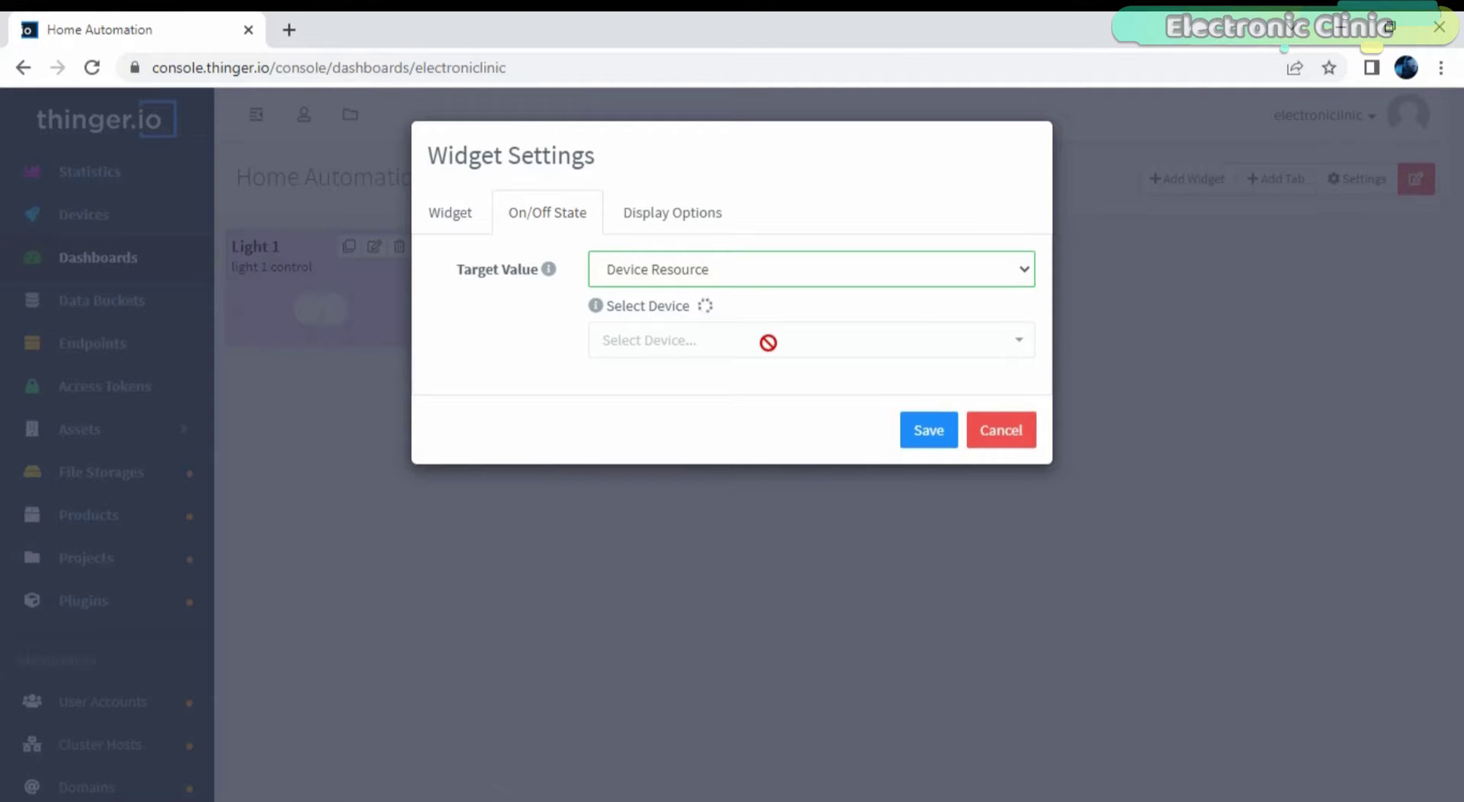
left_click(769, 341)
left_click(739, 380)
left_click(848, 429)
left_click(661, 479)
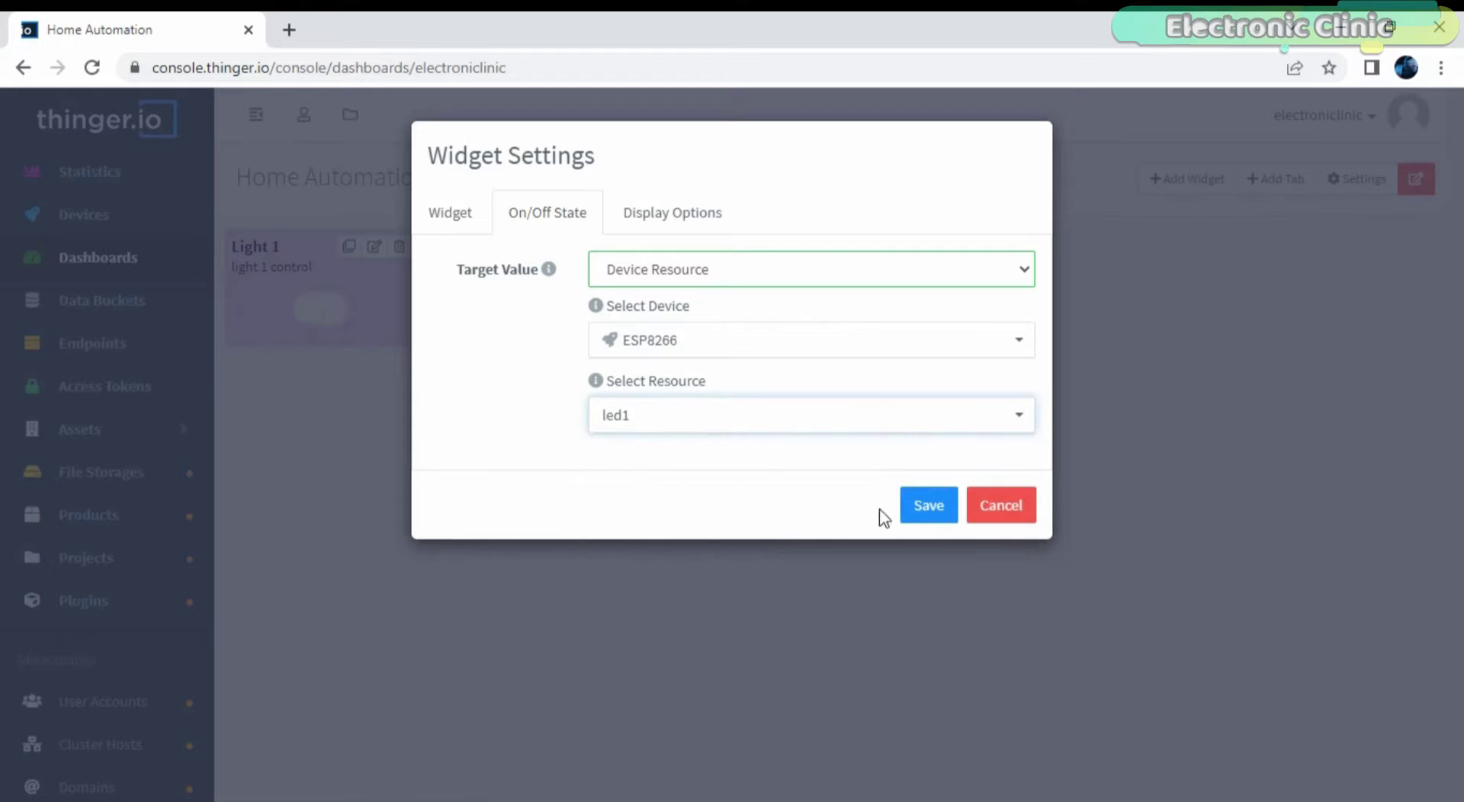
left_click(923, 509)
left_click(1188, 183)
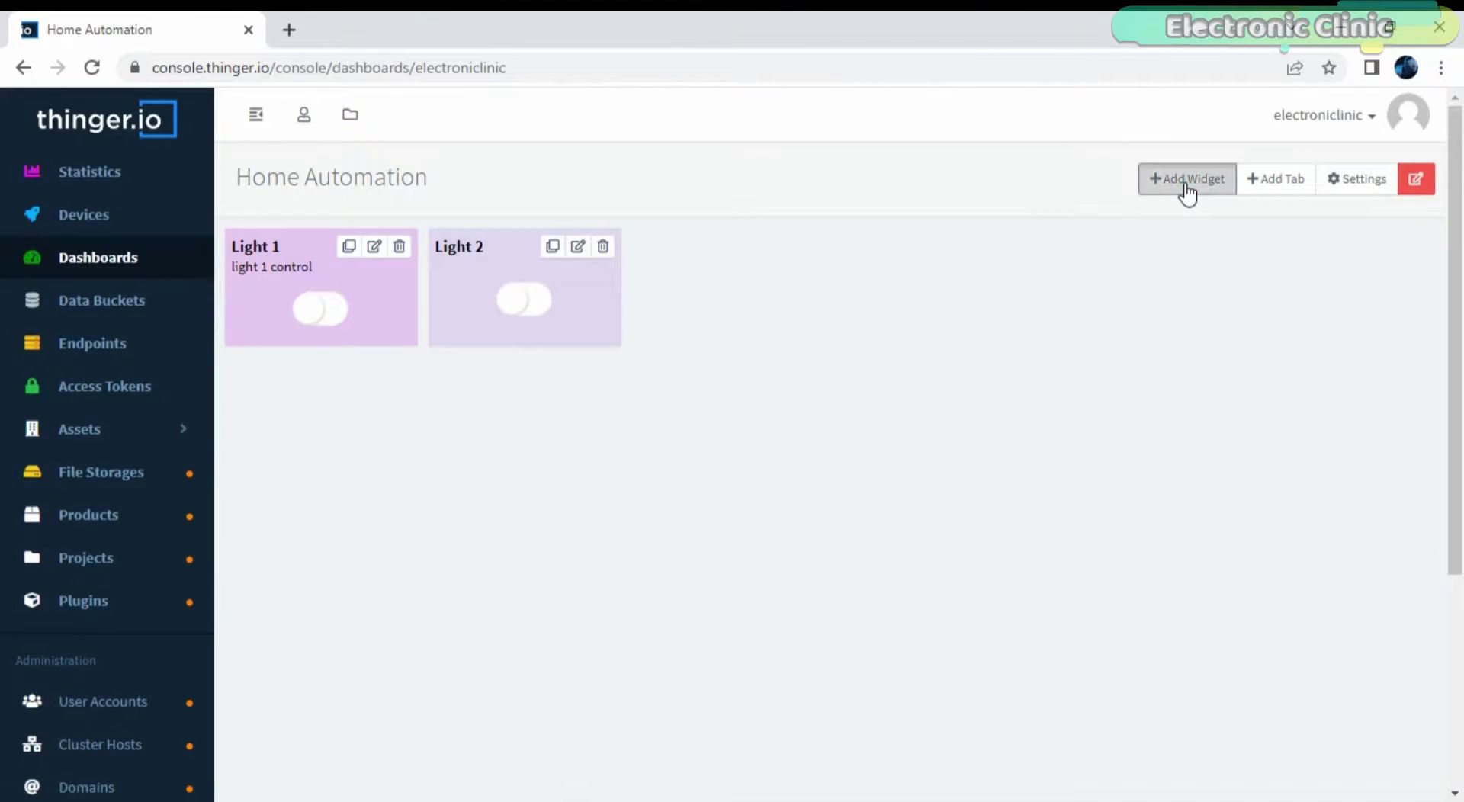
left_click(739, 271)
Title a new widget 'Light 3', link it to Home Automation, with lavender #cbc0f2 background.
type("Light")
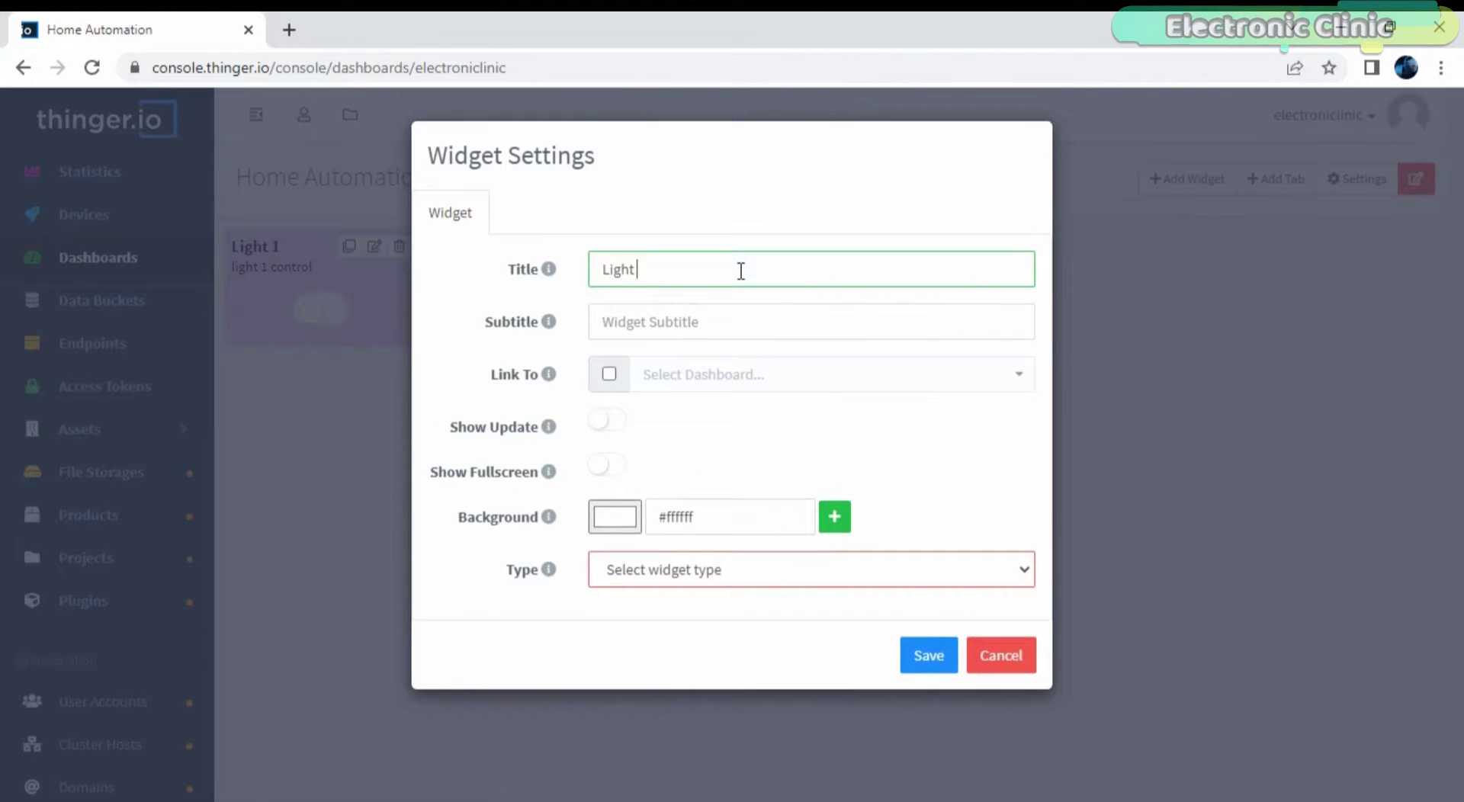
left_click(610, 373)
left_click(725, 375)
left_click(762, 419)
left_click(627, 523)
left_click(723, 401)
left_click(640, 243)
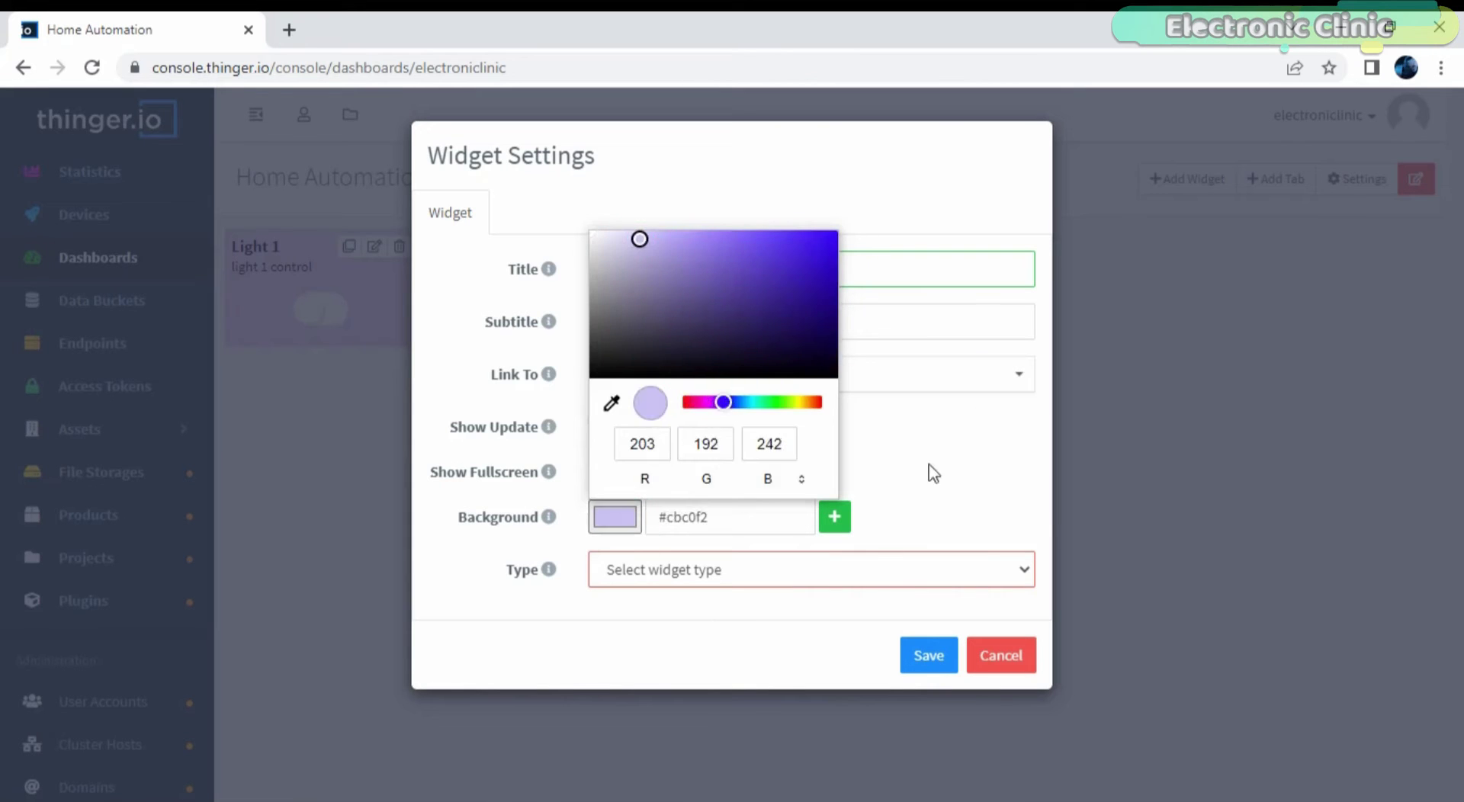
left_click(931, 471)
Make Light 3 an On/Off State switch bound to ESP8266 resource led2 and save it.
left_click(862, 581)
left_click(752, 500)
left_click(828, 273)
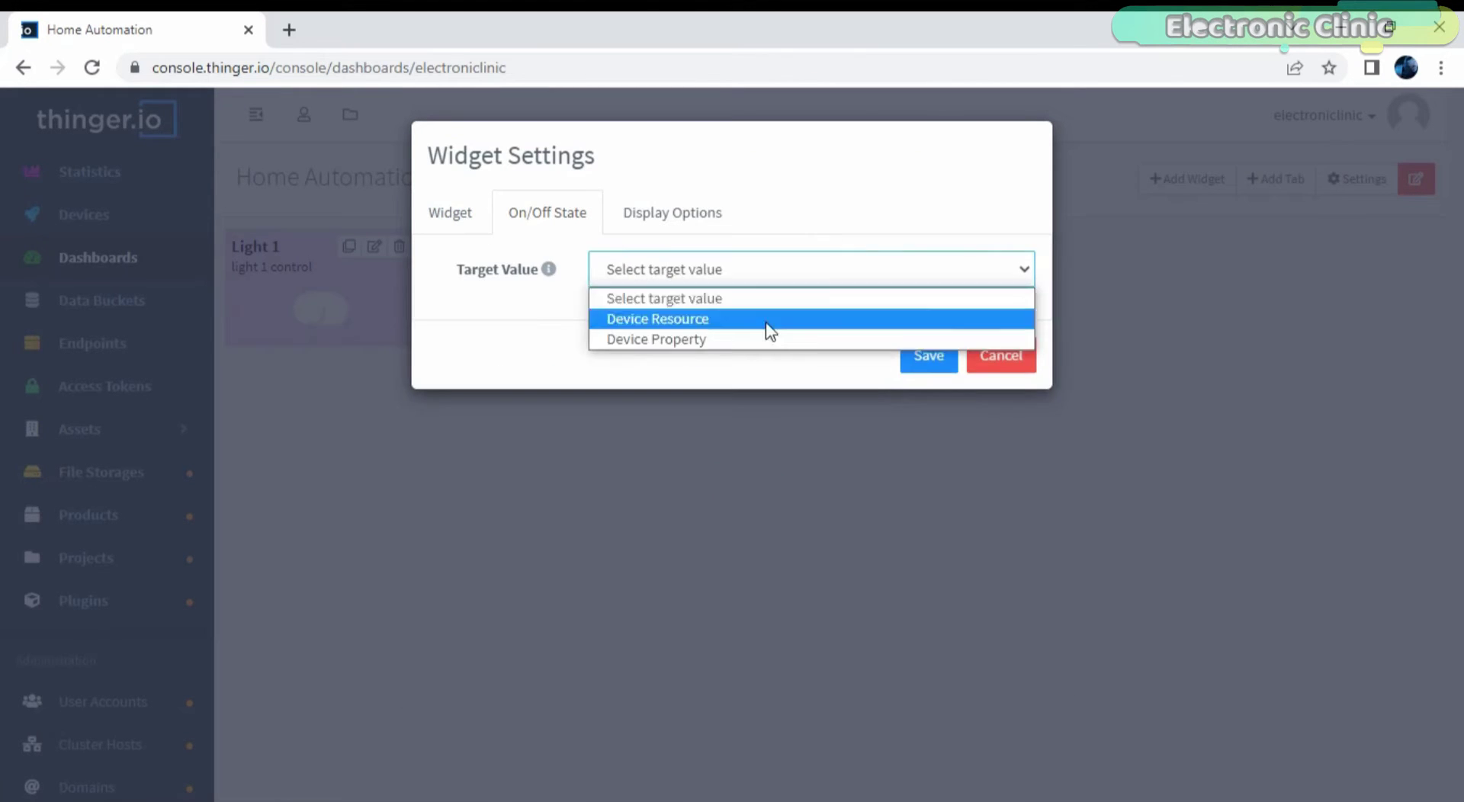
left_click(766, 322)
left_click(761, 350)
left_click(732, 381)
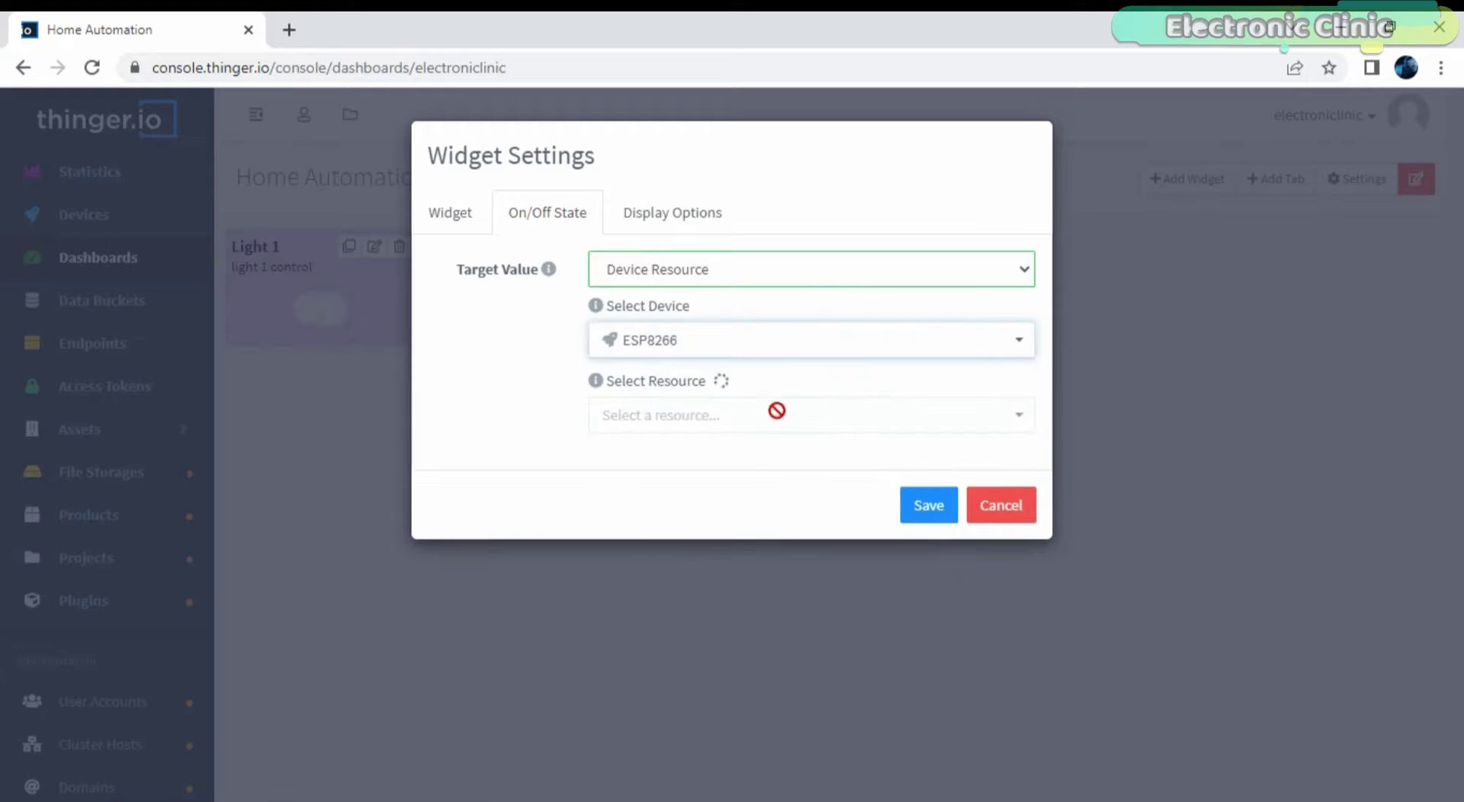
left_click(776, 427)
left_click(765, 507)
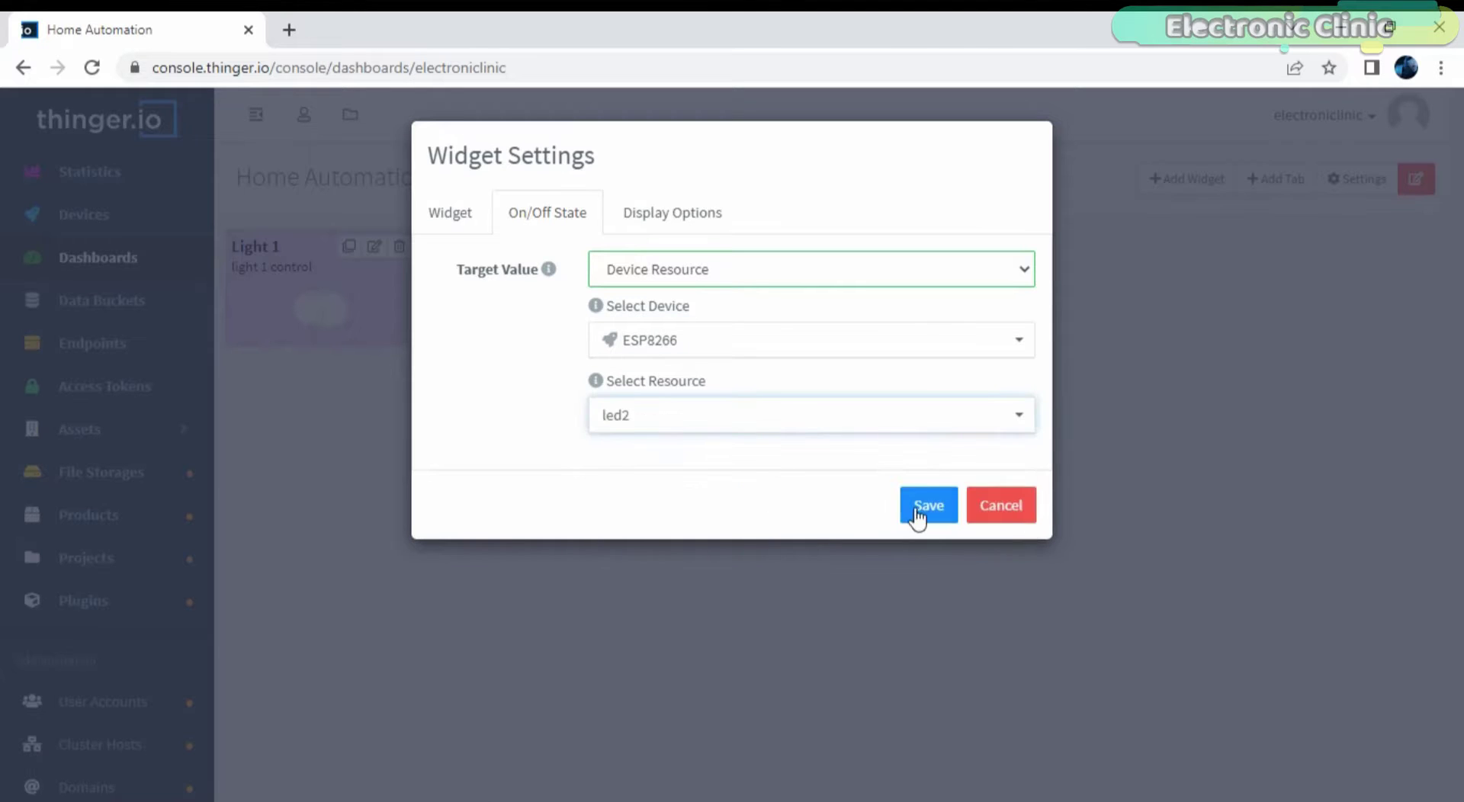
left_click(919, 511)
Add a fourth widget titled 'Light 4', linked to Home Automation, with a light purple background.
left_click(1187, 178)
left_click(797, 263)
type("Light")
left_click(610, 373)
left_click(745, 418)
left_click(615, 519)
left_click_drag(686, 406, 722, 403)
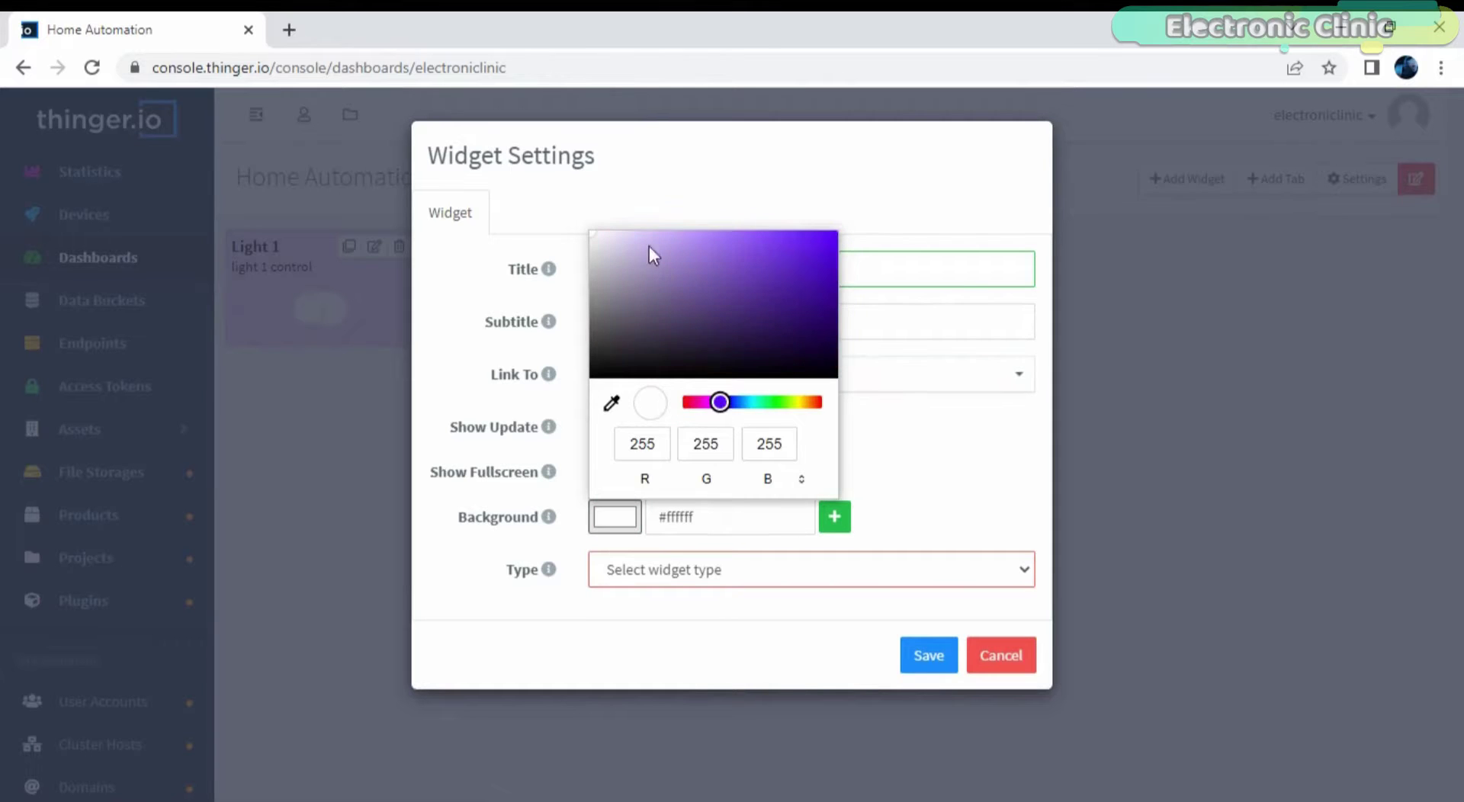
left_click(648, 252)
left_click(936, 452)
Make Light 4 an On/Off State switch bound to ESP8266 resource led3 and save it.
left_click(742, 568)
left_click(703, 500)
left_click(712, 269)
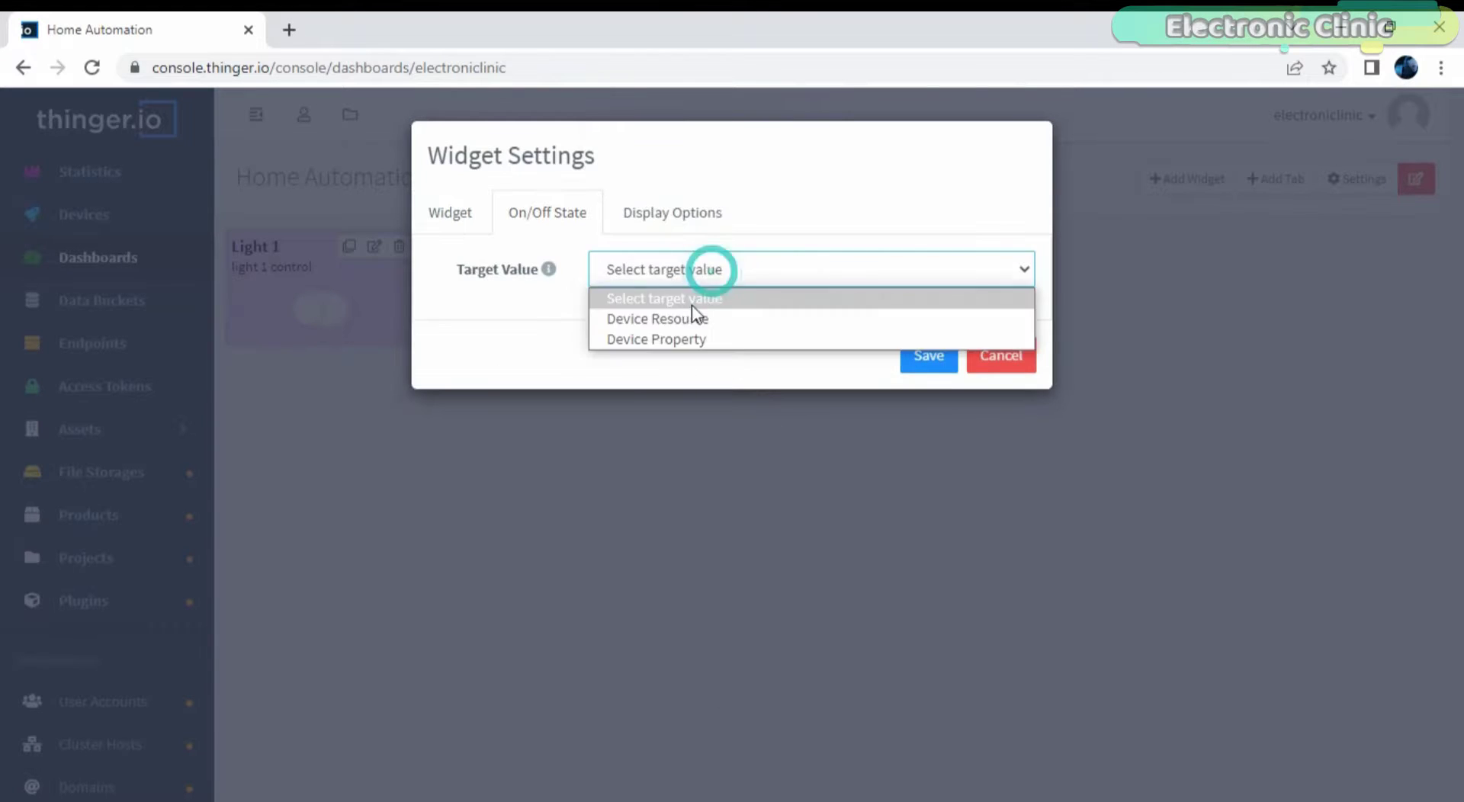
left_click(654, 317)
left_click(778, 340)
left_click(733, 377)
left_click(751, 414)
left_click(716, 532)
left_click(929, 506)
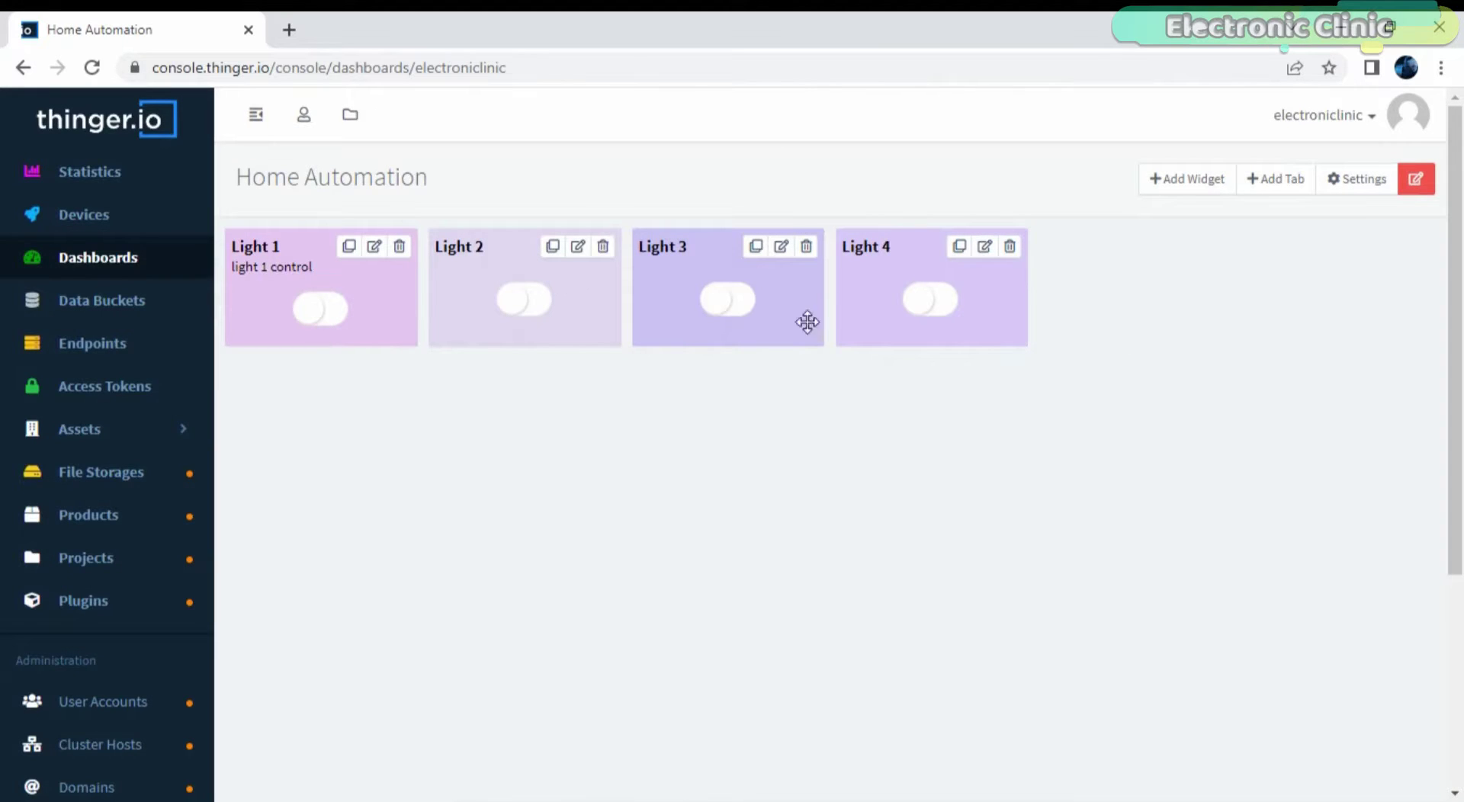
left_click(325, 317)
left_click(311, 322)
left_click(534, 313)
left_click(503, 316)
left_click(745, 317)
left_click(711, 312)
left_click(944, 316)
left_click(921, 305)
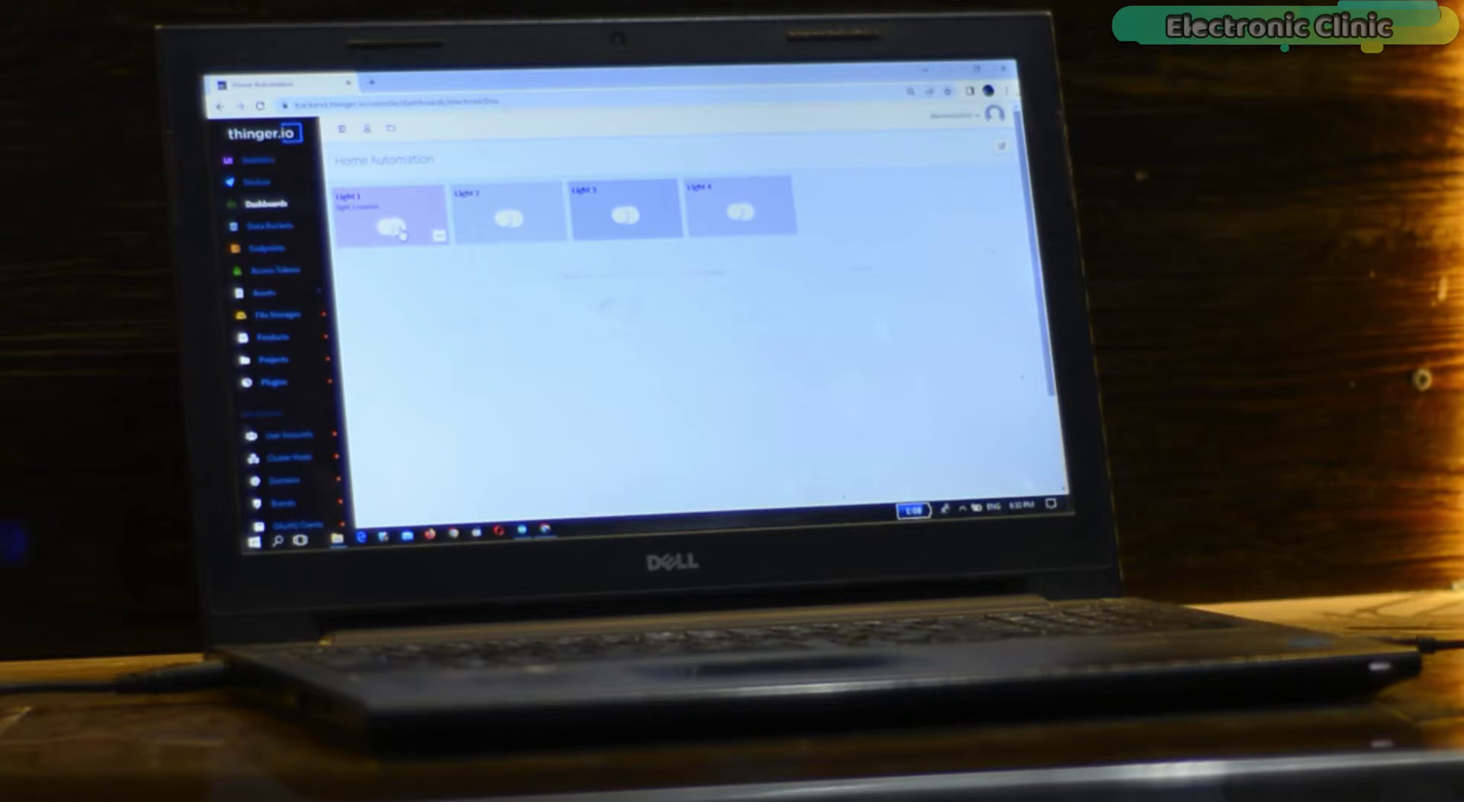
left_click(400, 232)
Test the switches by toggling Light 3, Light 4 and Light 2 on and off.
left_click(627, 216)
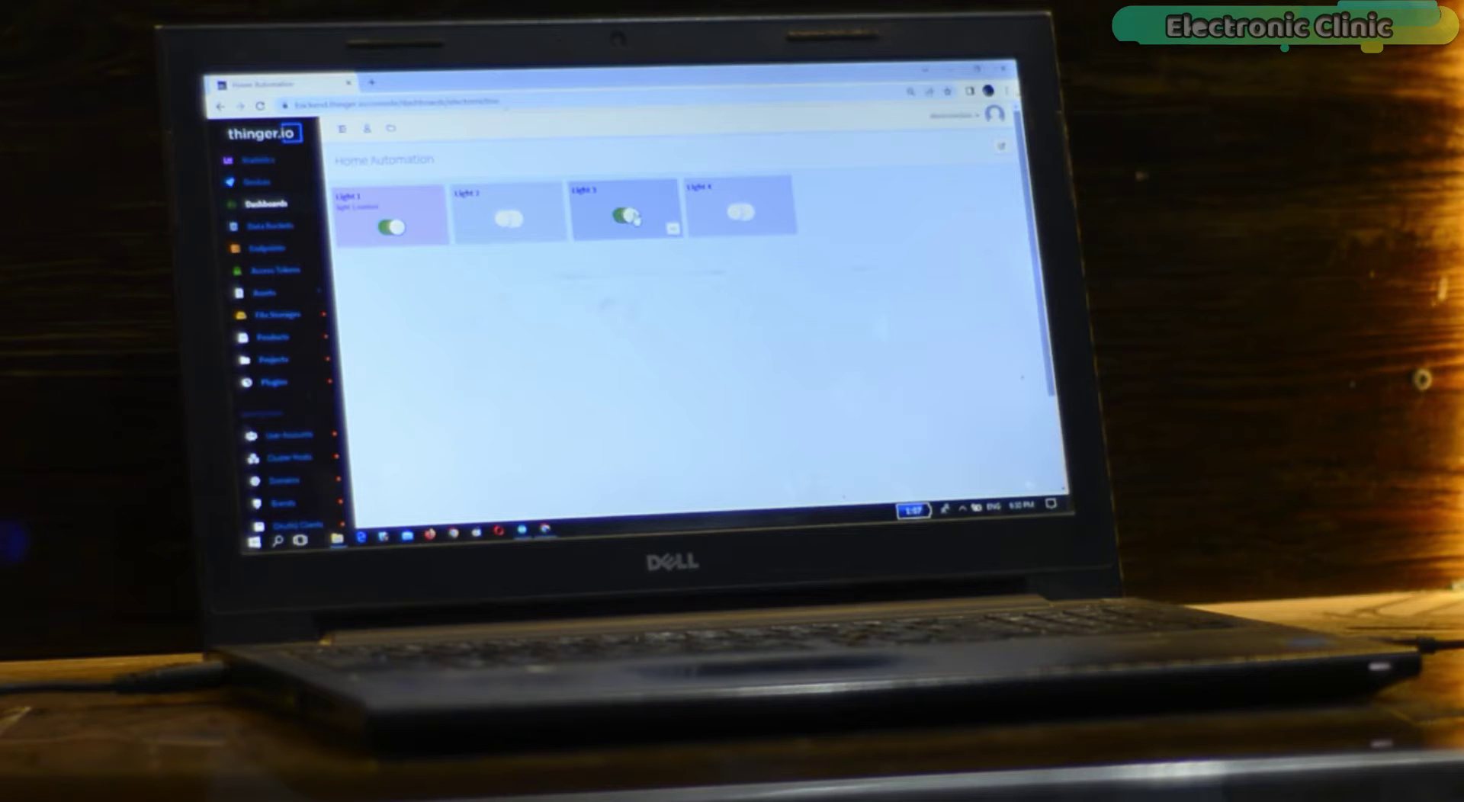
left_click(740, 213)
left_click(513, 220)
left_click(511, 220)
left_click(736, 213)
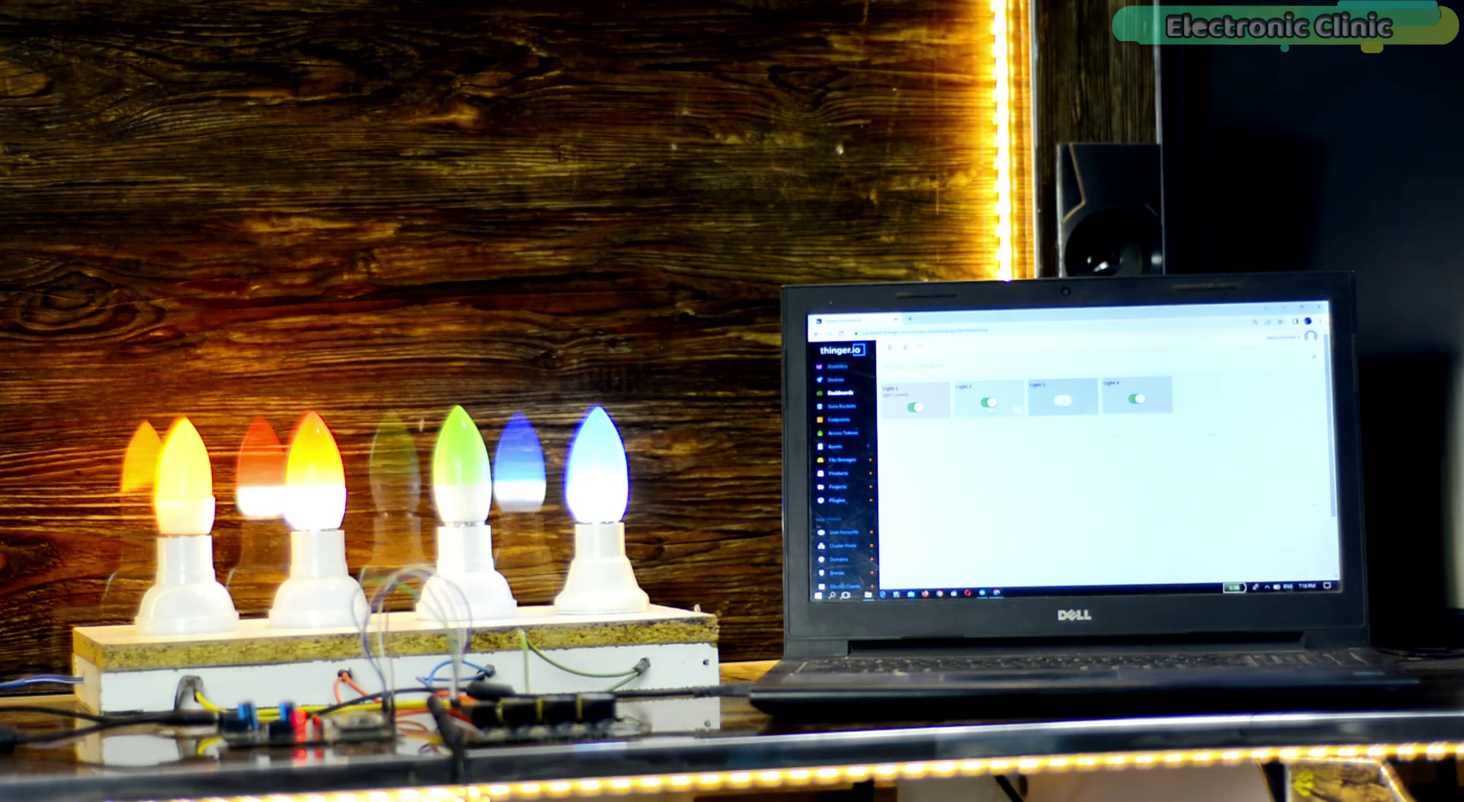
Turn Light 1, Light 3, Light 2 and Light 4 on so all four bulbs are lit.
left_click(989, 403)
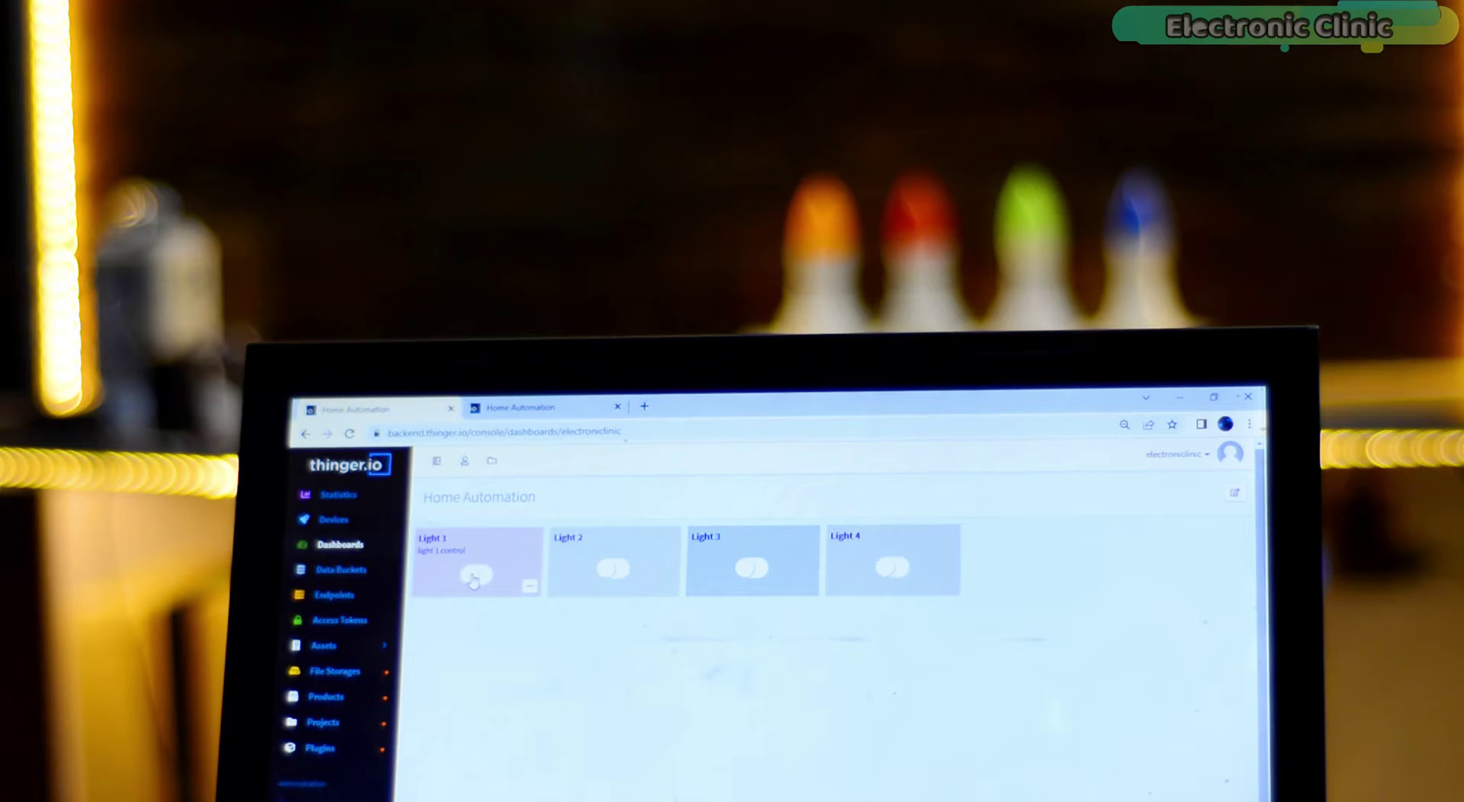
left_click(915, 405)
left_click(751, 569)
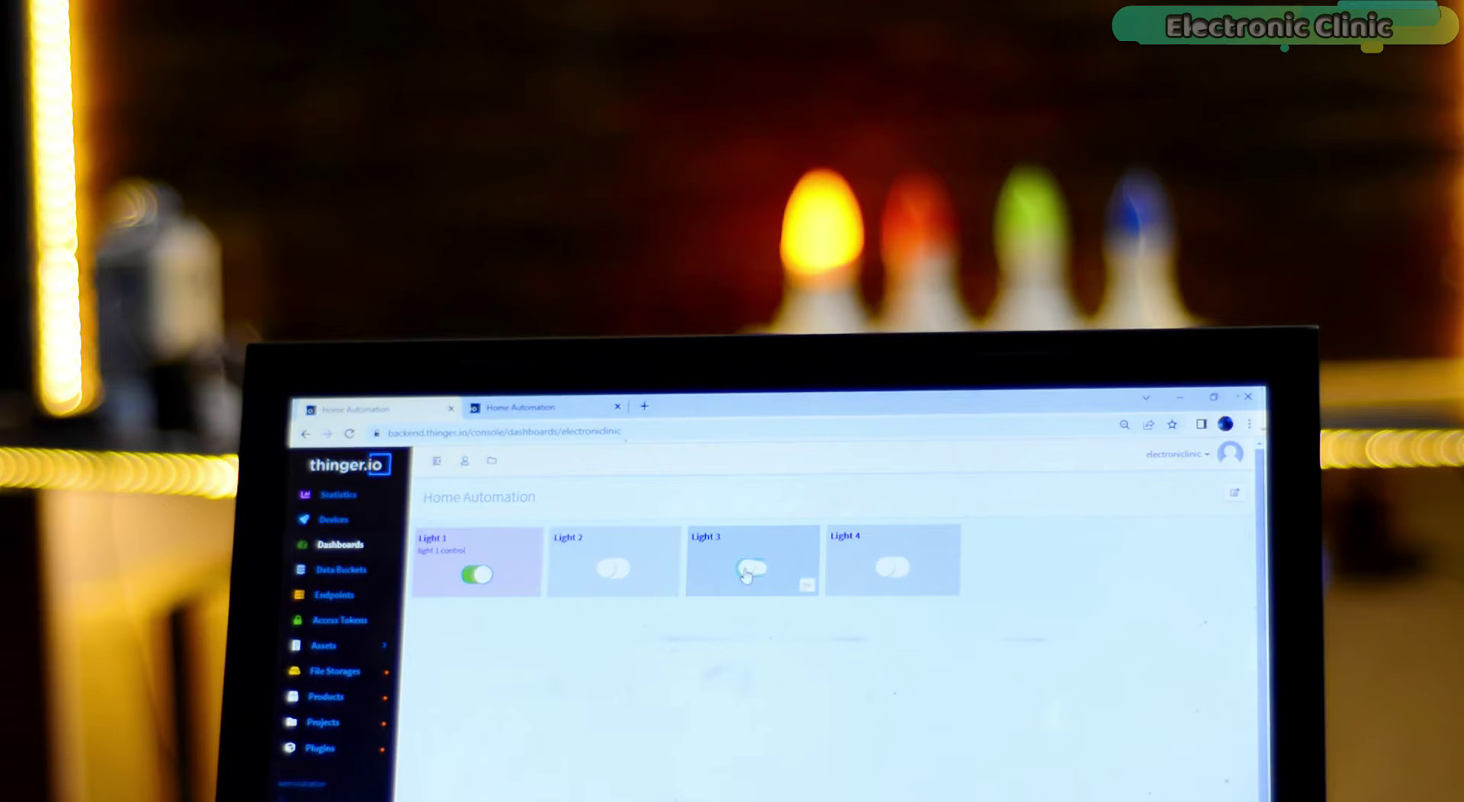
left_click(608, 570)
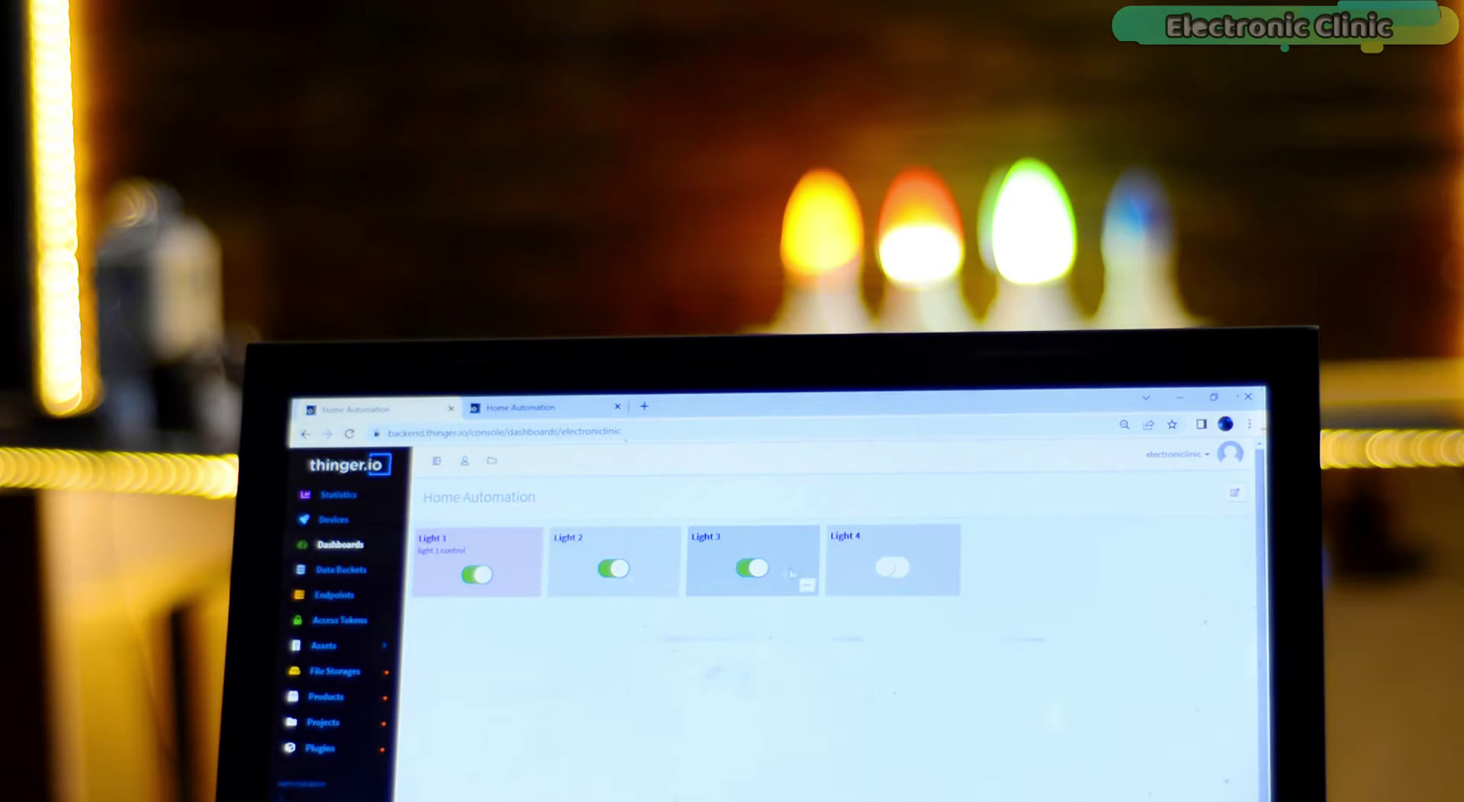
left_click(893, 570)
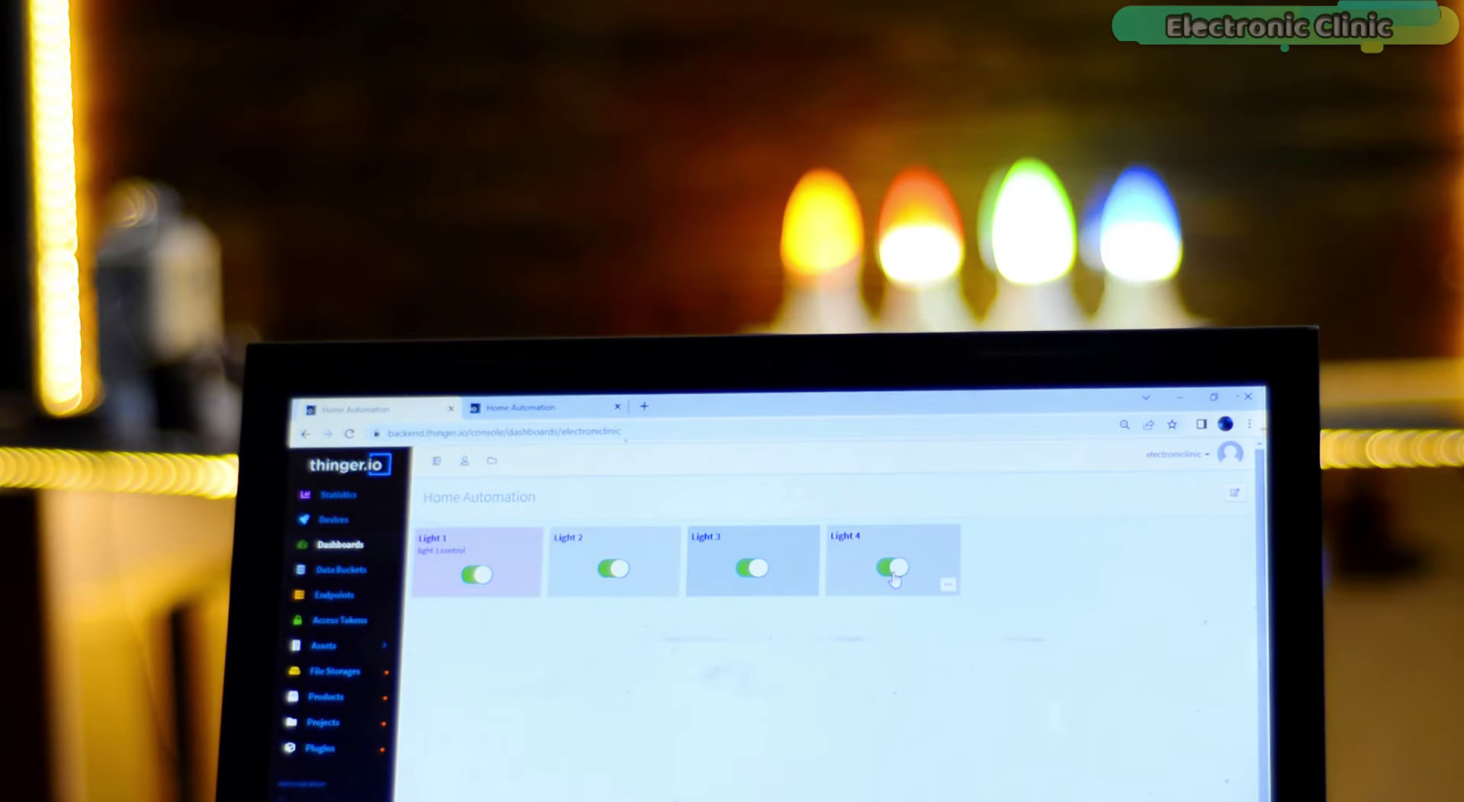